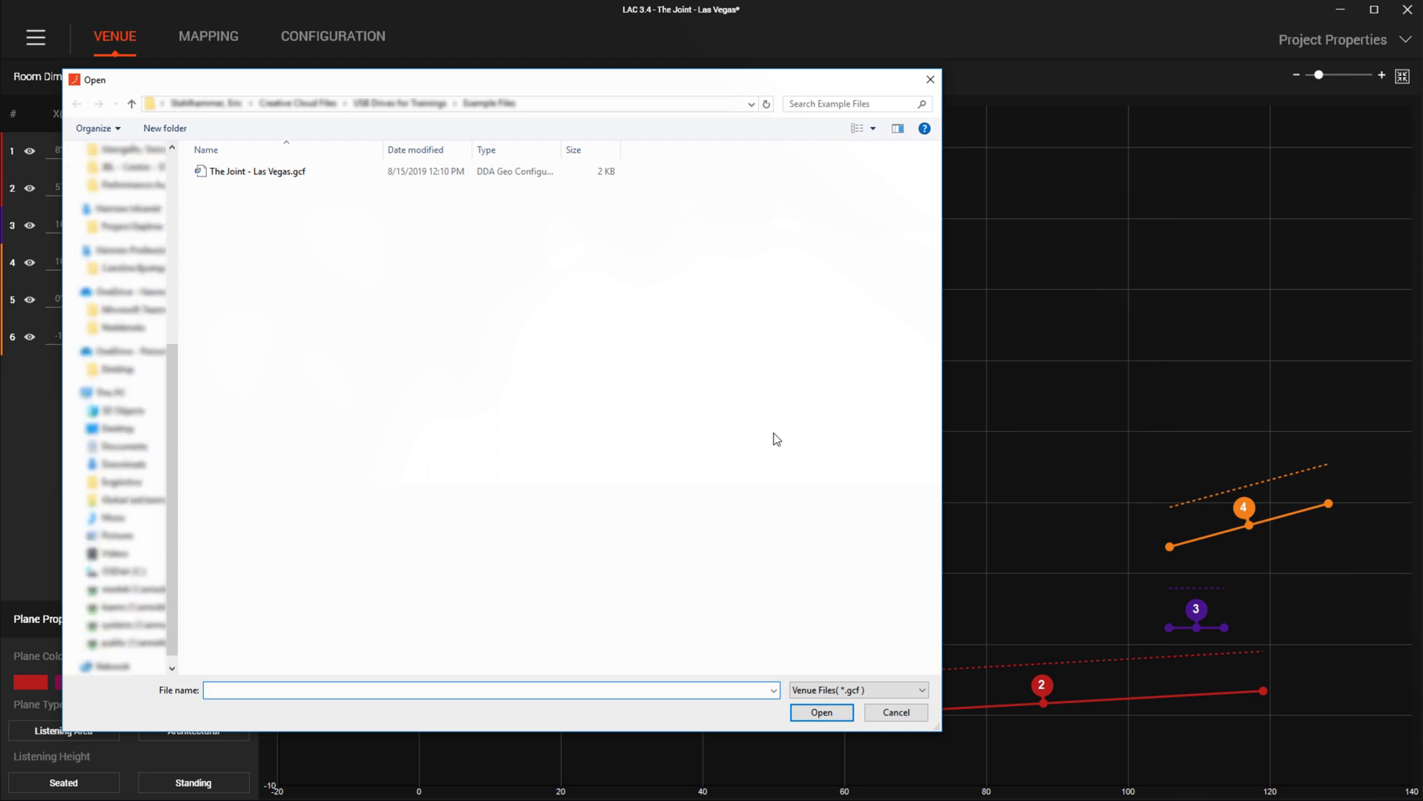
# - Open the venue file The Joint - Las Vegas.gcf
pyautogui.click(288, 177)
pyautogui.doubleClick(289, 177)
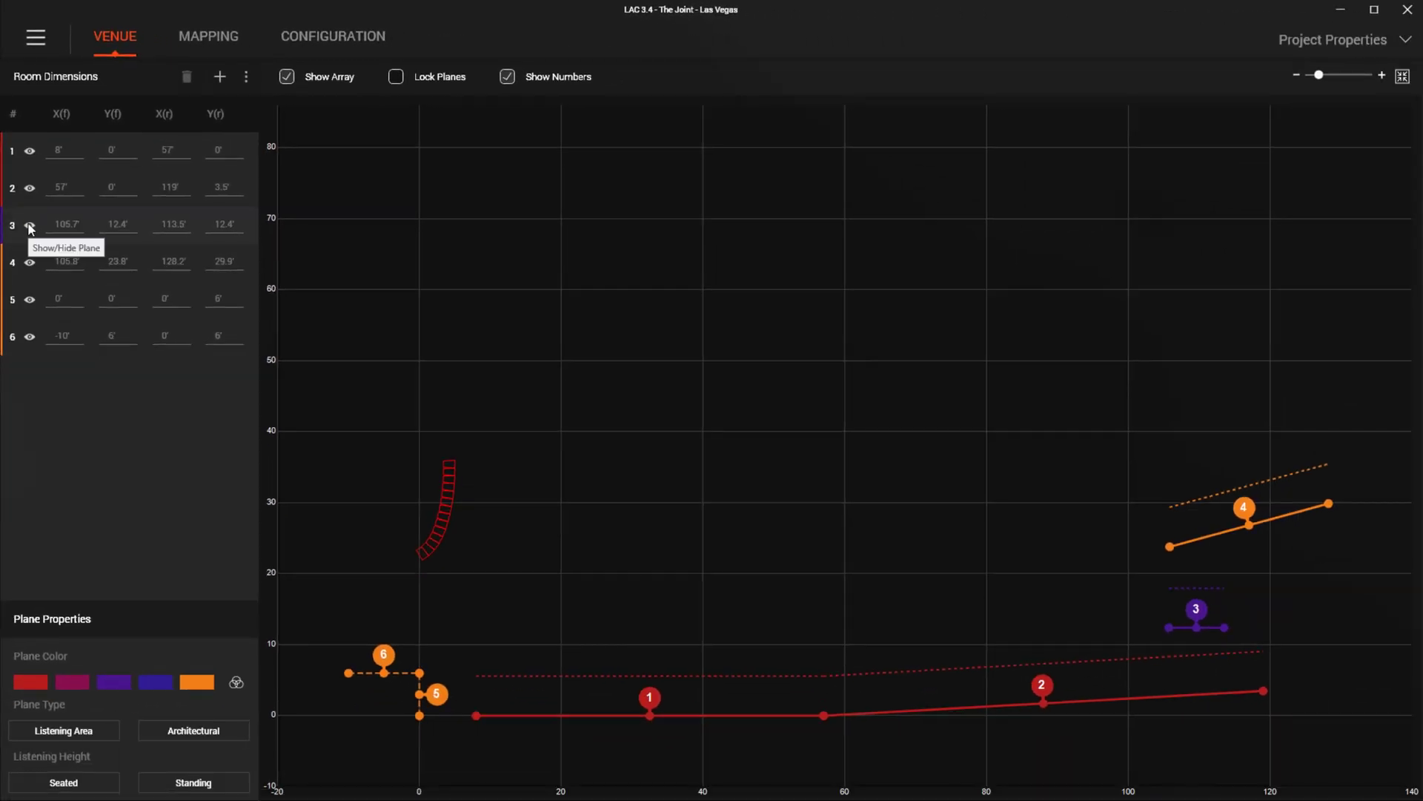
# - Hide planes 3, 4, 5 and 6 in the venue drawing
pyautogui.click(30, 226)
pyautogui.click(30, 264)
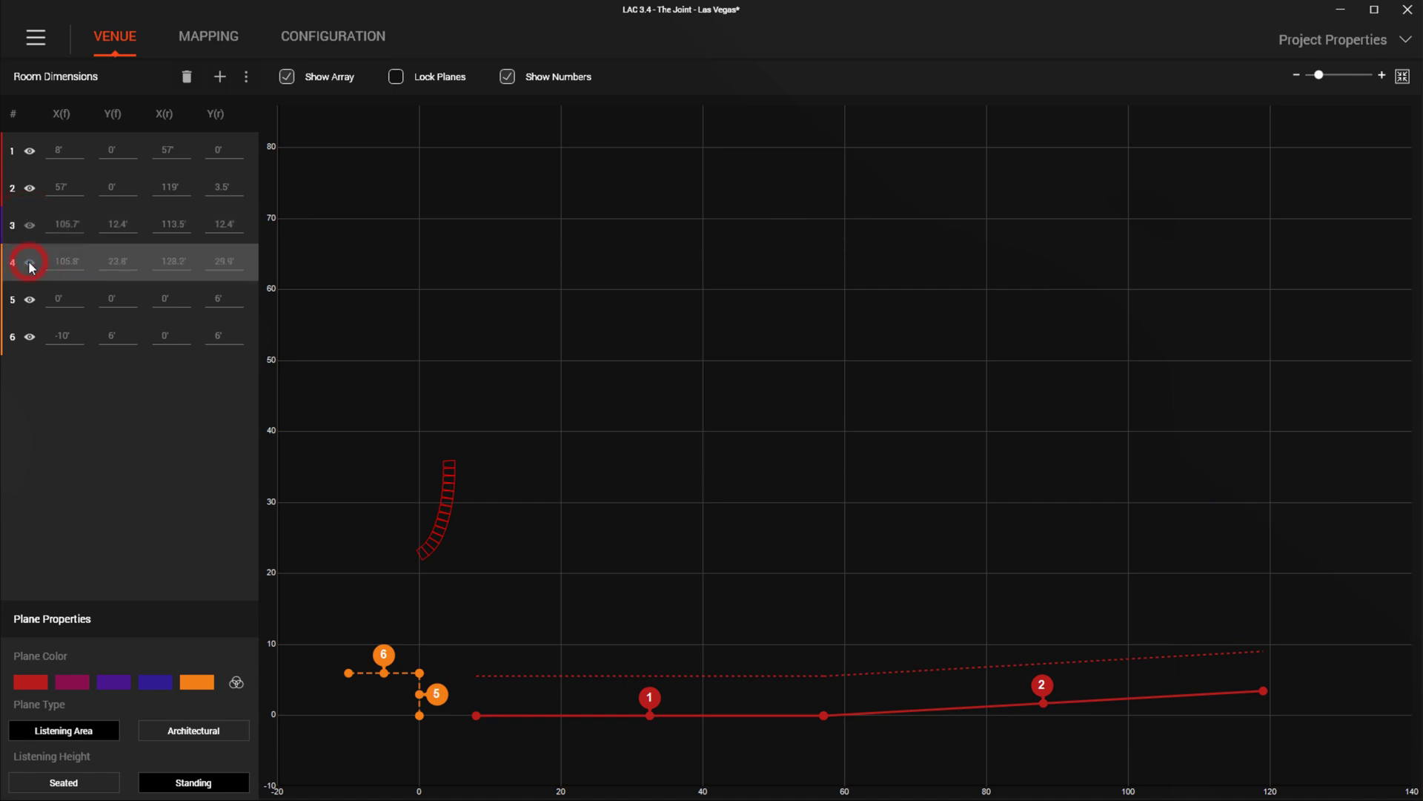
pyautogui.click(30, 300)
pyautogui.click(31, 336)
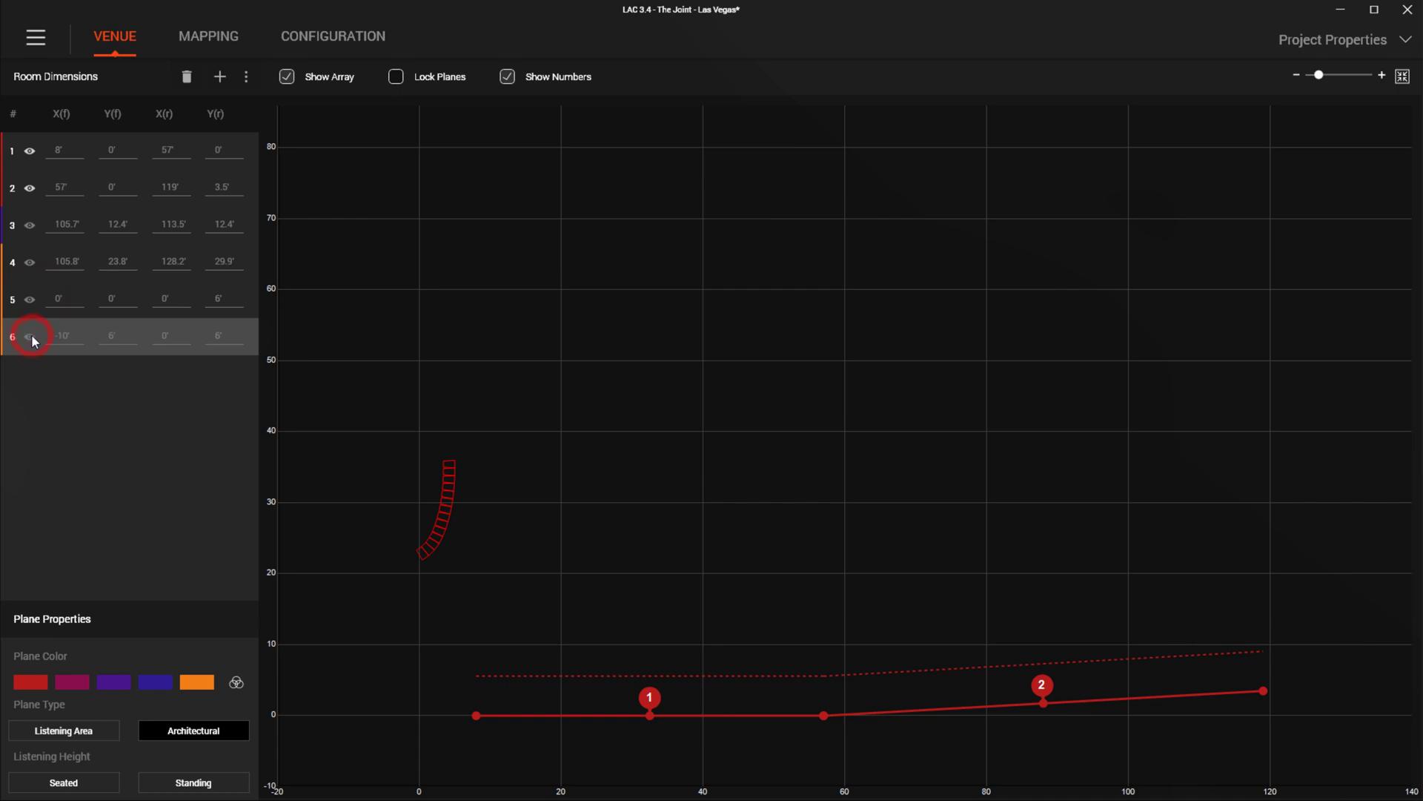
# - Make planes 3 to 6 visible again in the venue drawing
pyautogui.click(31, 337)
pyautogui.click(31, 299)
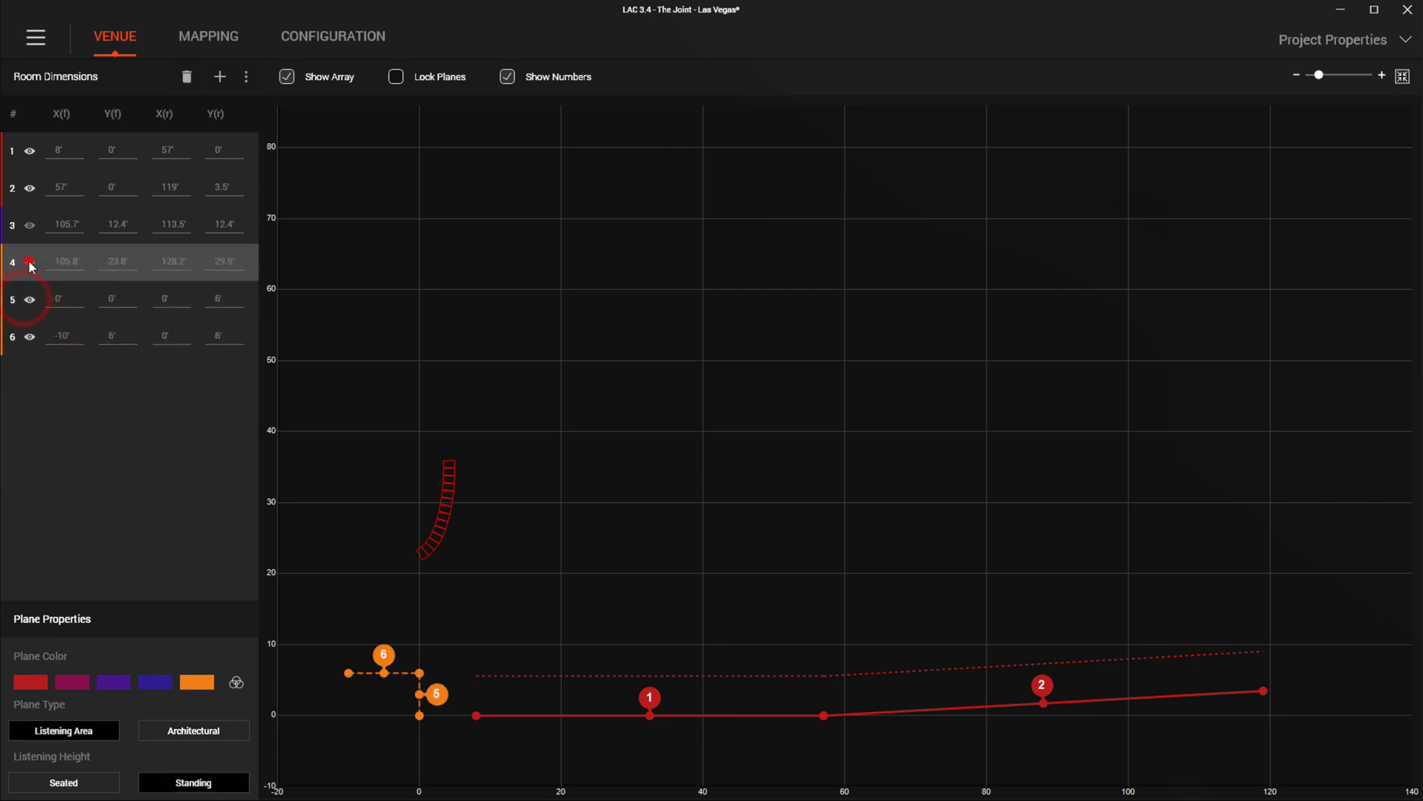
pyautogui.click(30, 263)
pyautogui.click(30, 225)
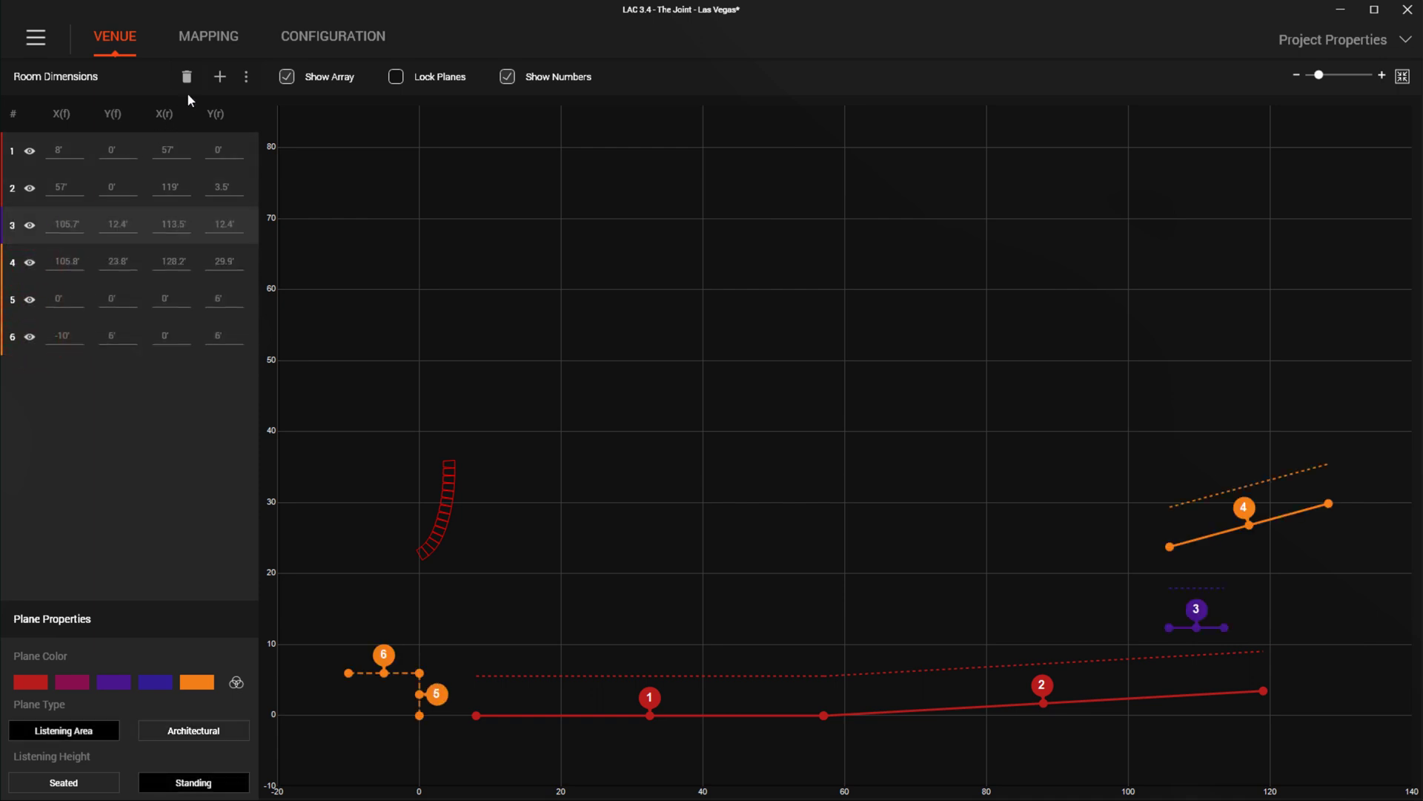
# - Go to the mapping view and set the speaker preset in the A12 settings to A12 80
pyautogui.click(212, 37)
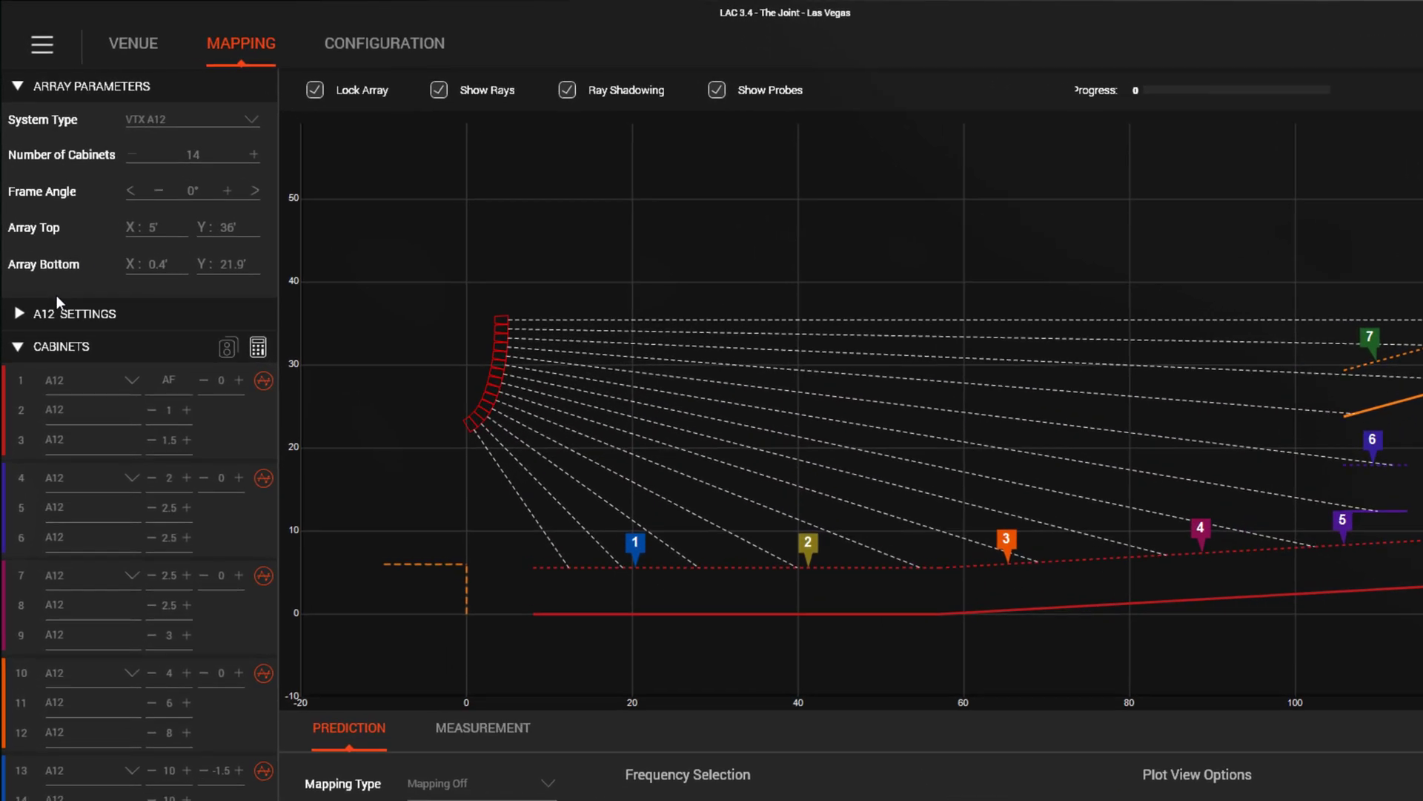
pyautogui.click(20, 314)
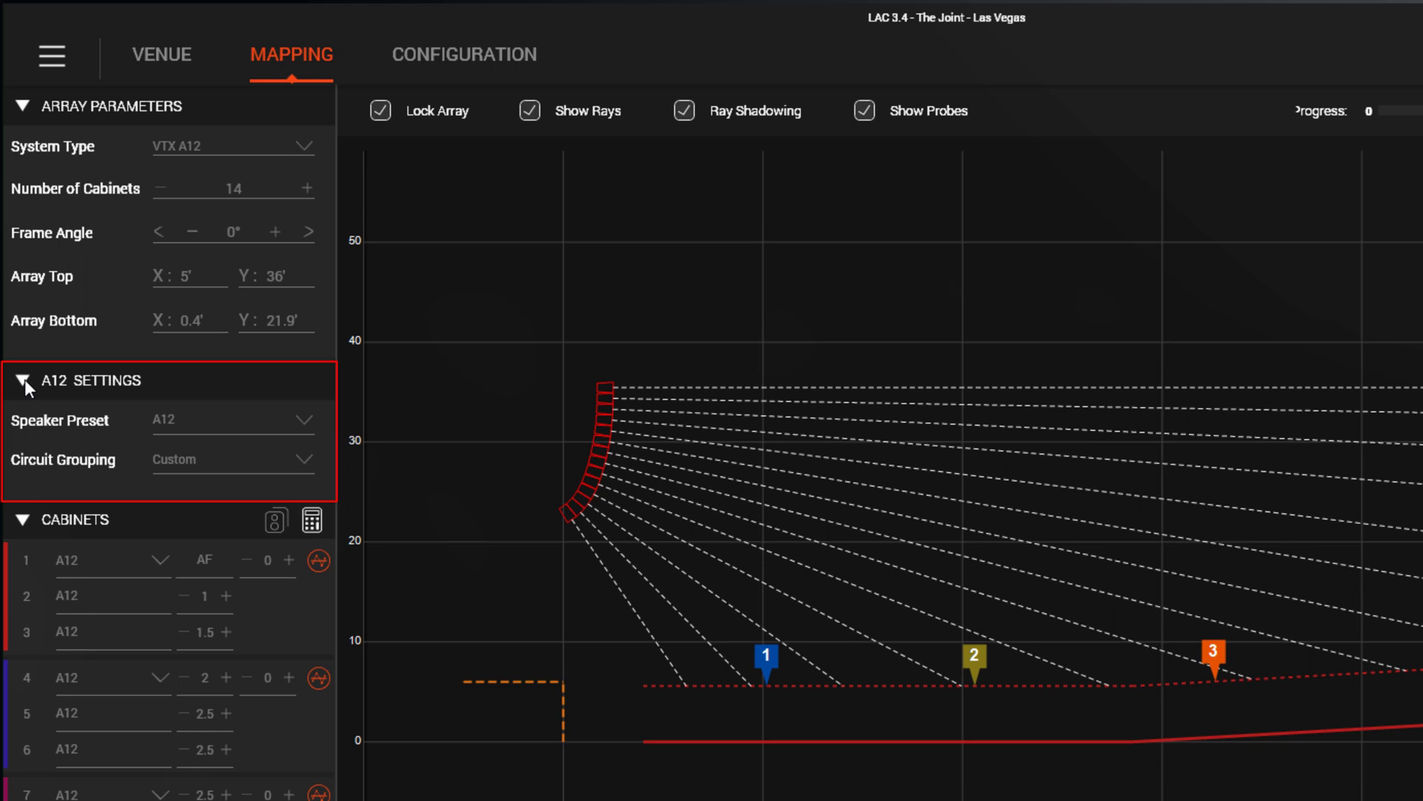
pyautogui.click(215, 418)
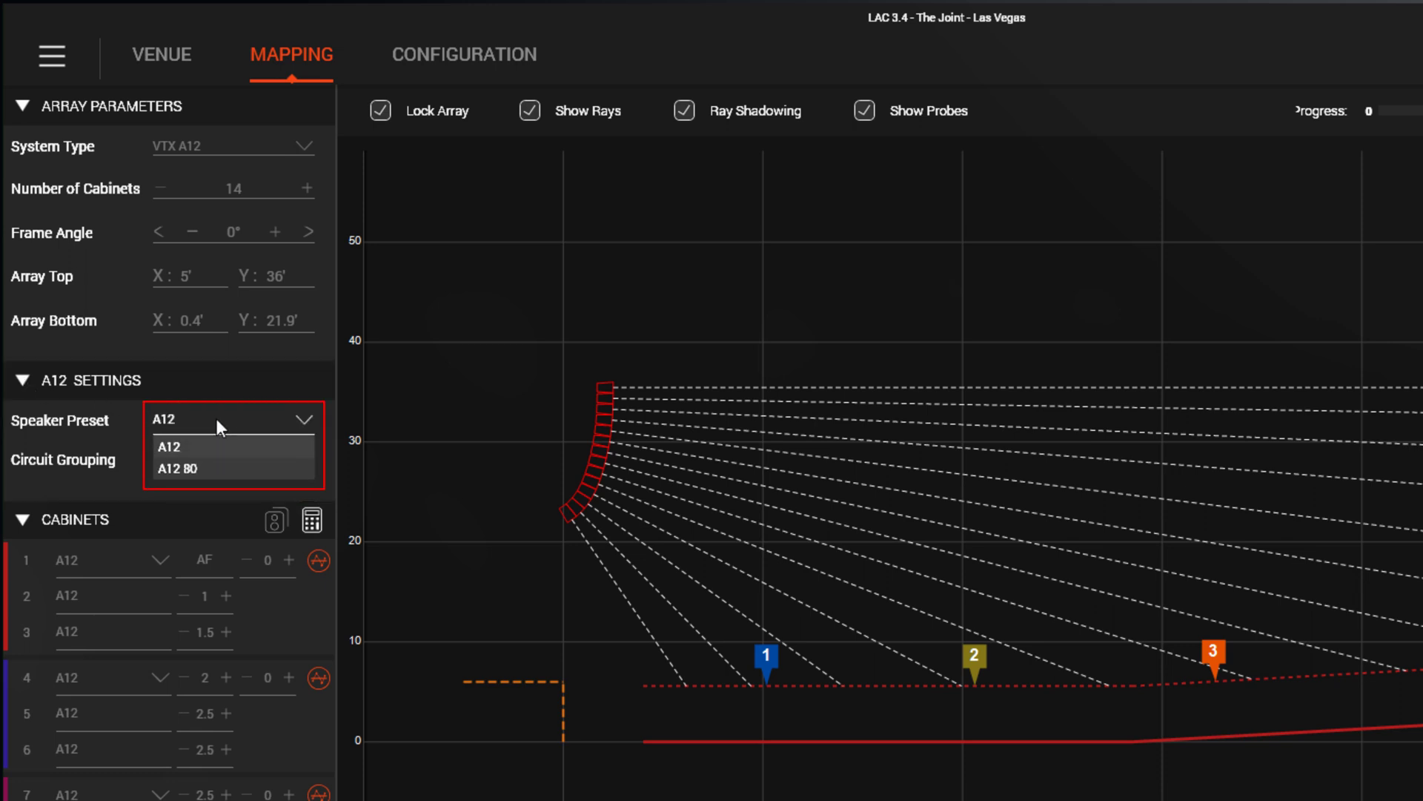
pyautogui.click(220, 464)
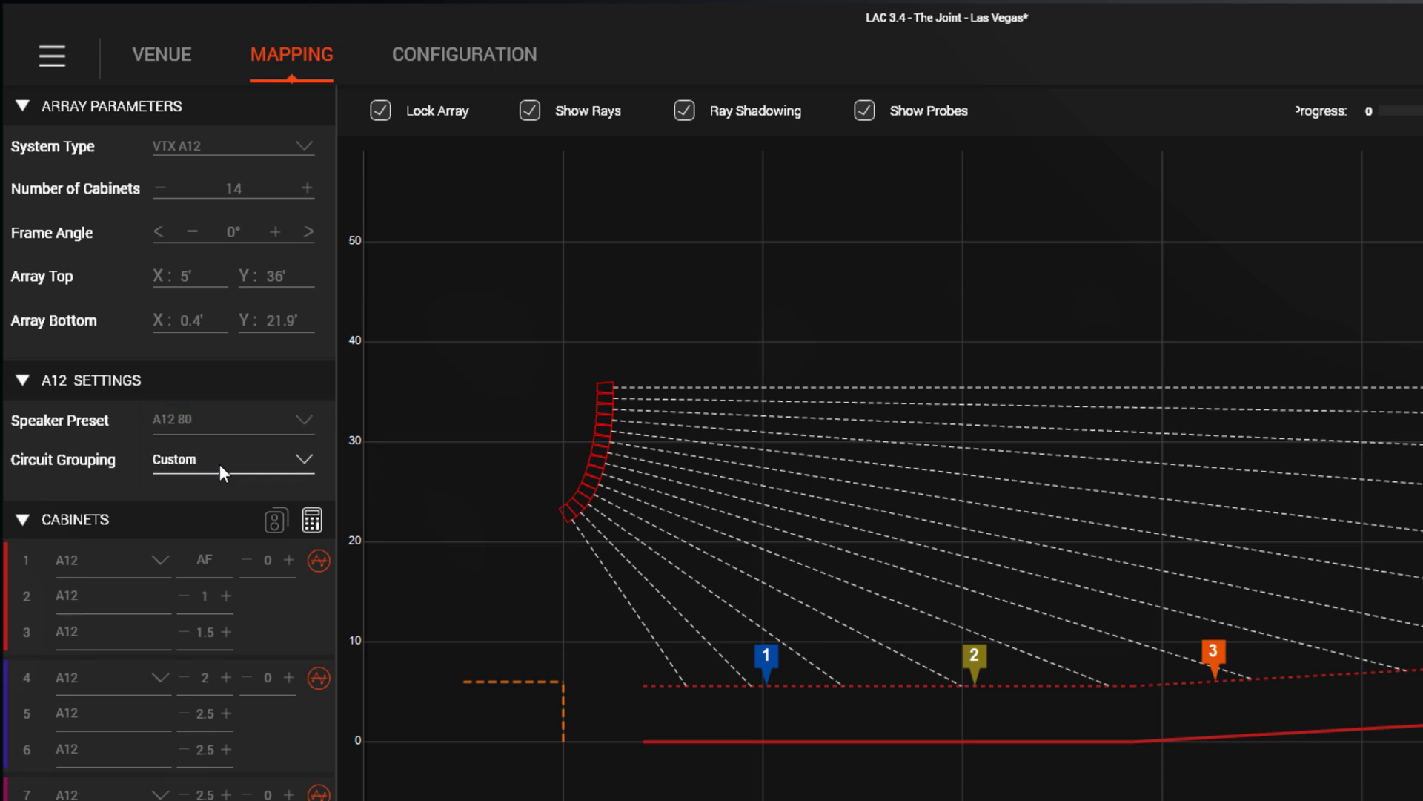
# - Try the A12 circuit groupings 1 x Box, 2 x Boxes and 3 x Boxes in turn
pyautogui.click(219, 463)
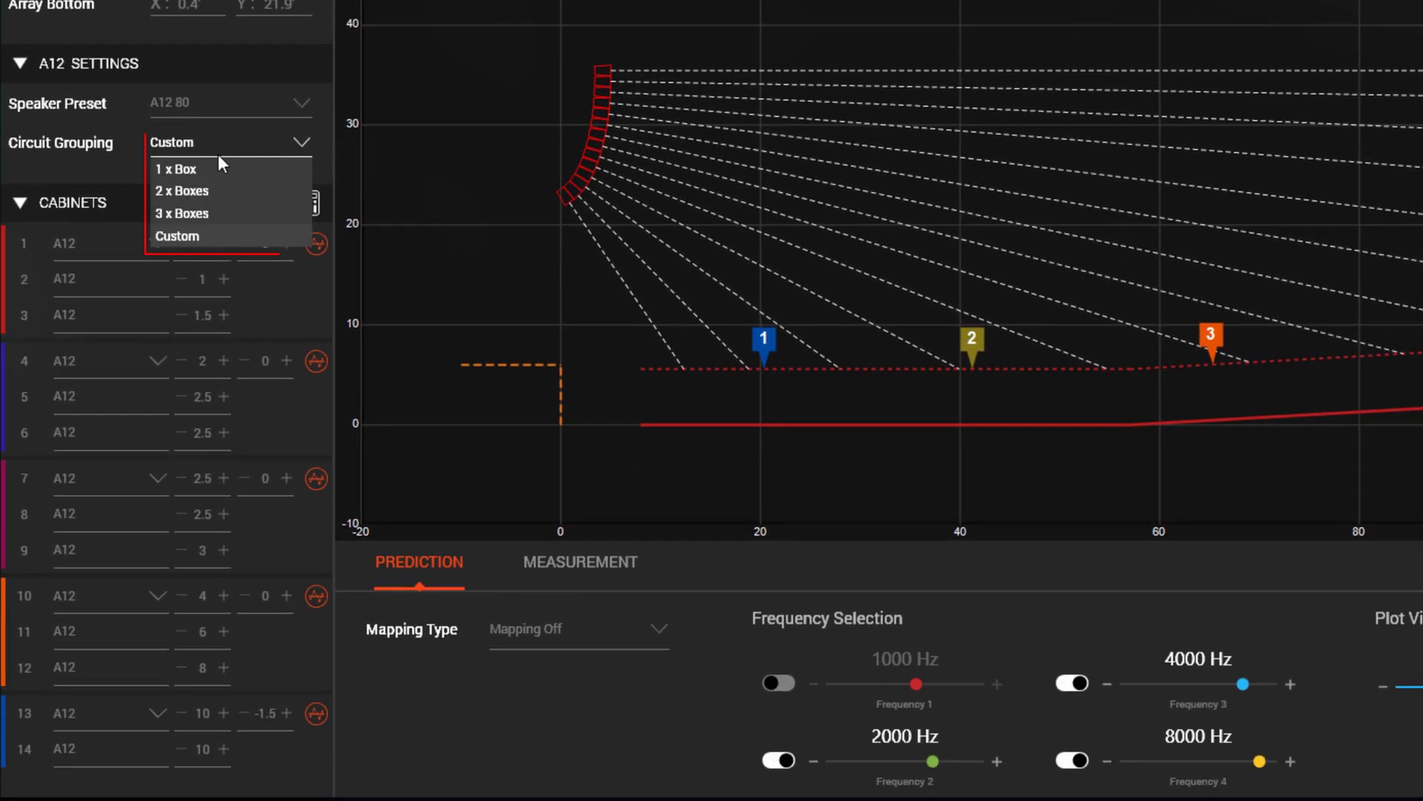
pyautogui.click(221, 175)
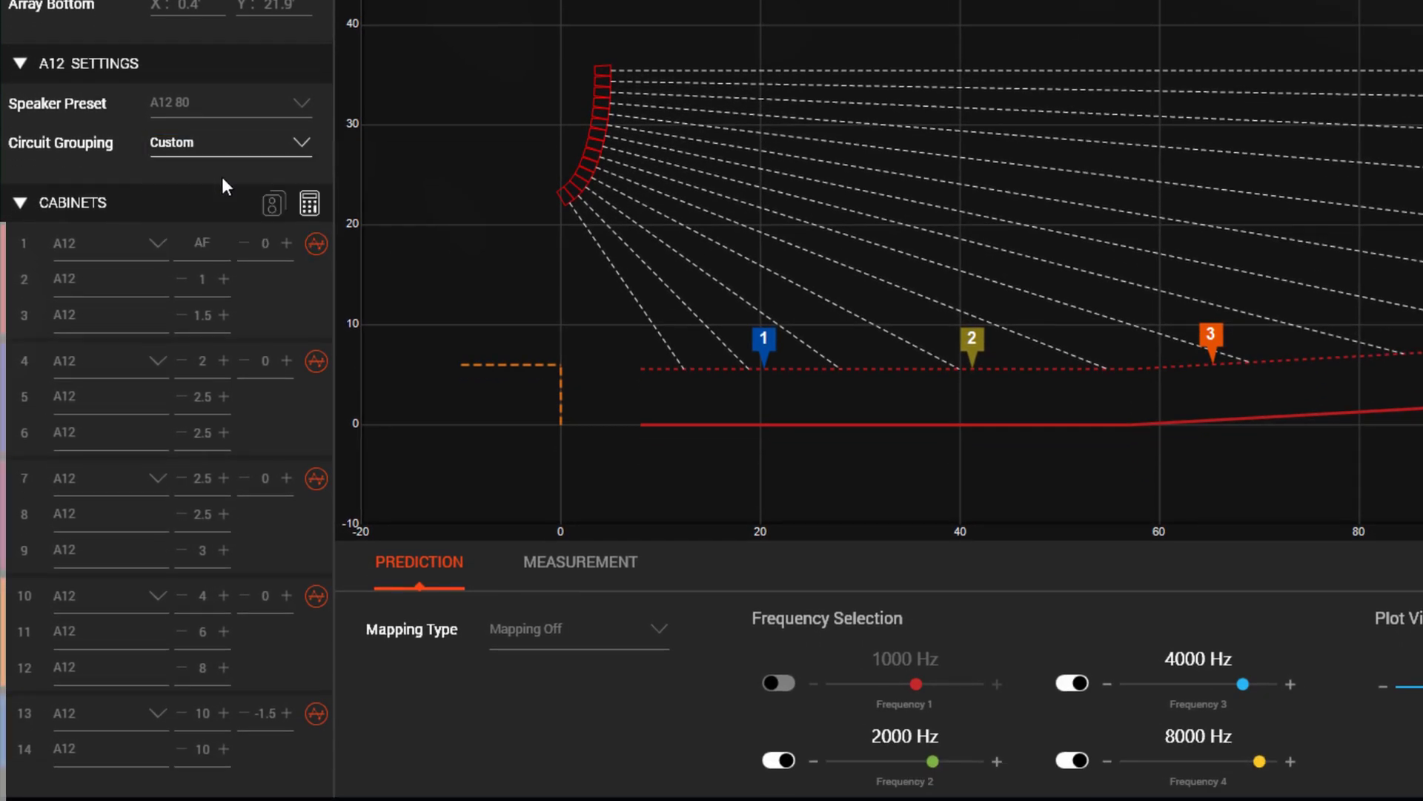
pyautogui.click(224, 153)
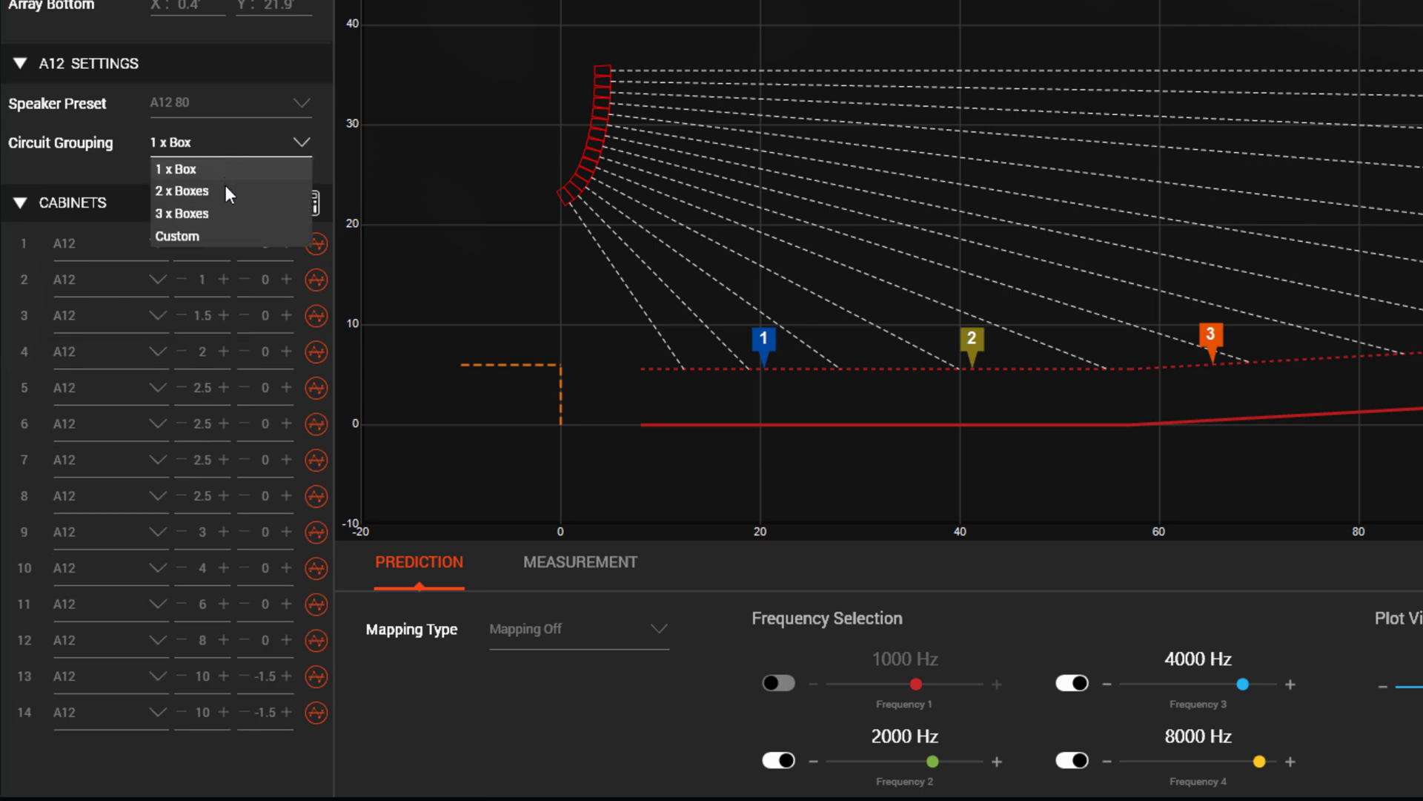
pyautogui.click(224, 189)
pyautogui.click(229, 146)
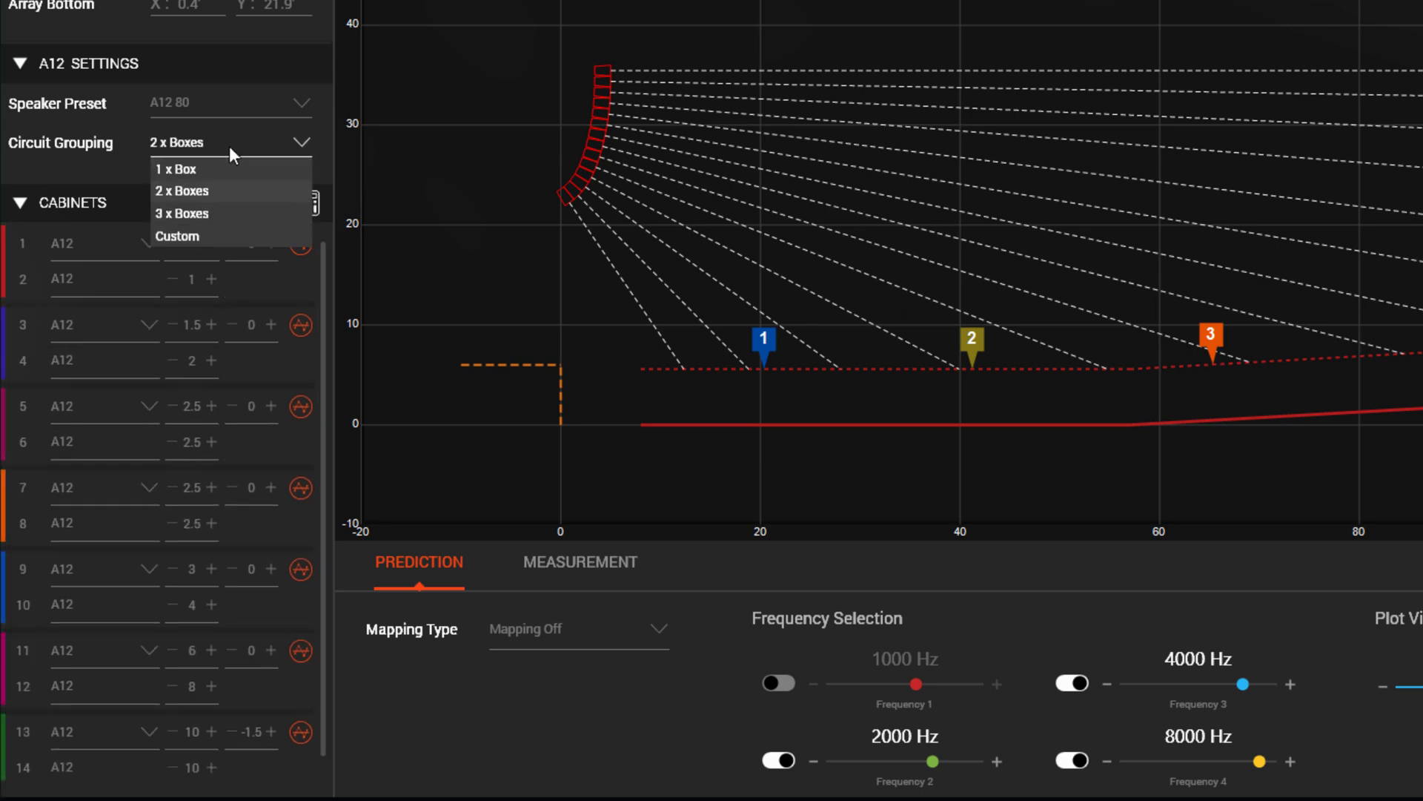
pyautogui.click(221, 211)
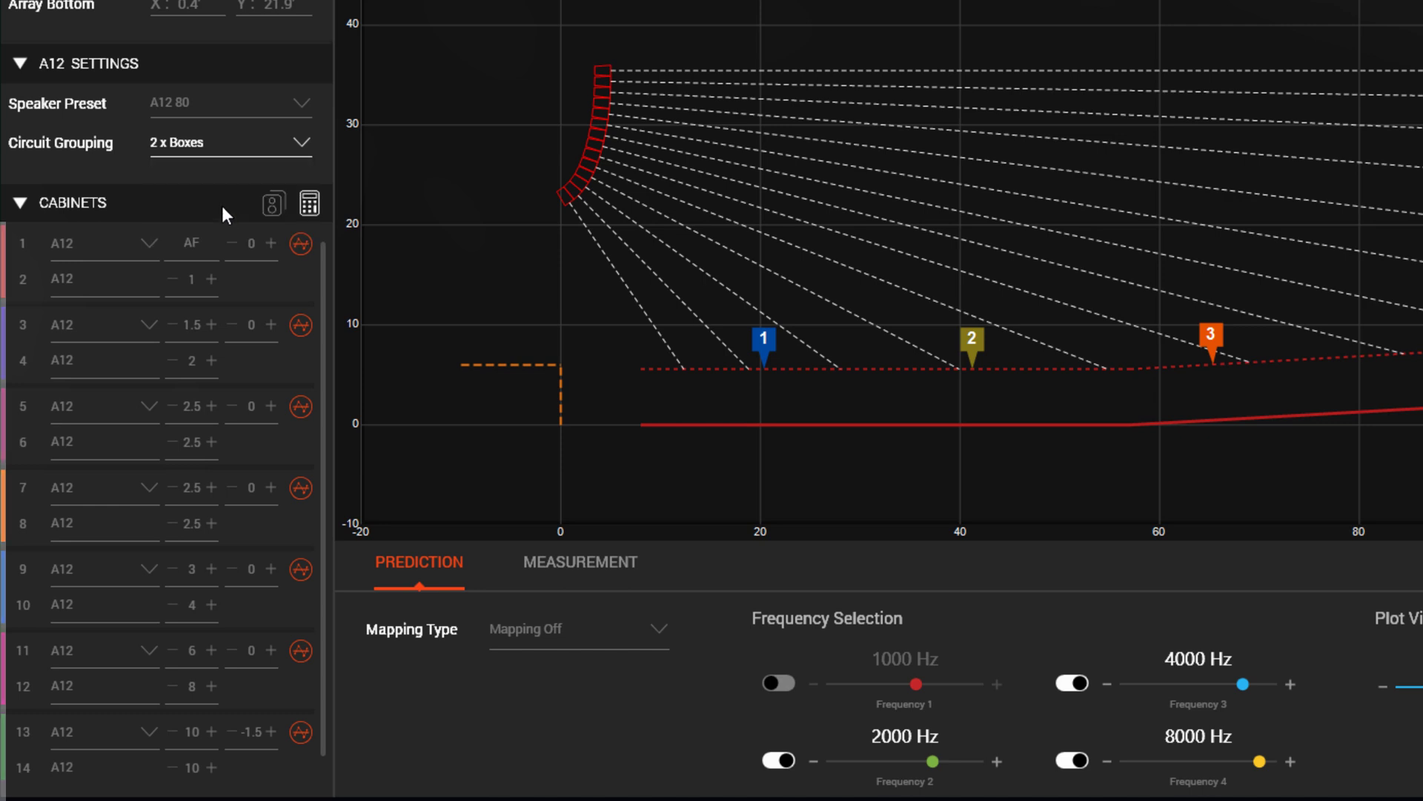
# - Set the A12 circuit grouping to Custom and split cabinets 13 and 14 into separate circuits
pyautogui.click(224, 146)
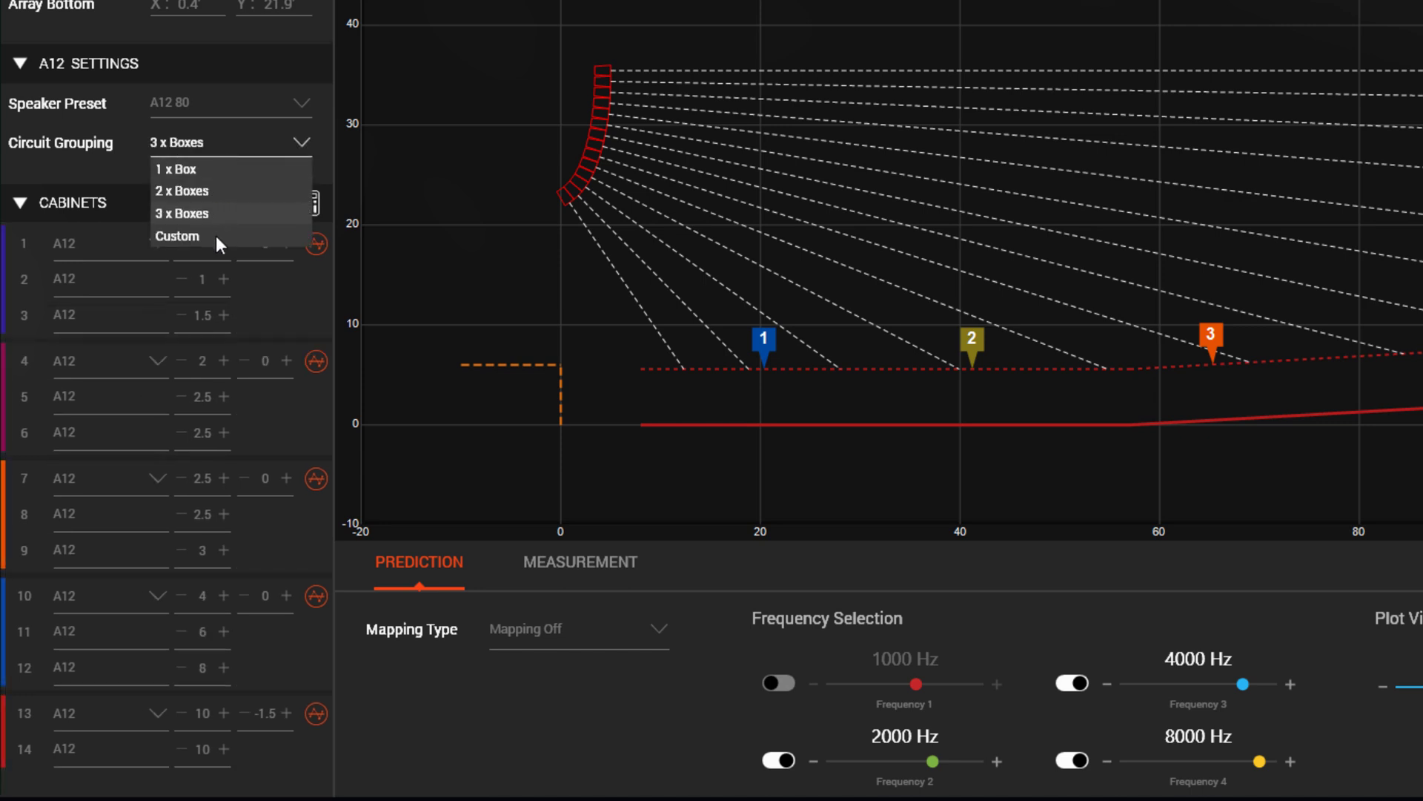
pyautogui.click(216, 237)
pyautogui.click(22, 724)
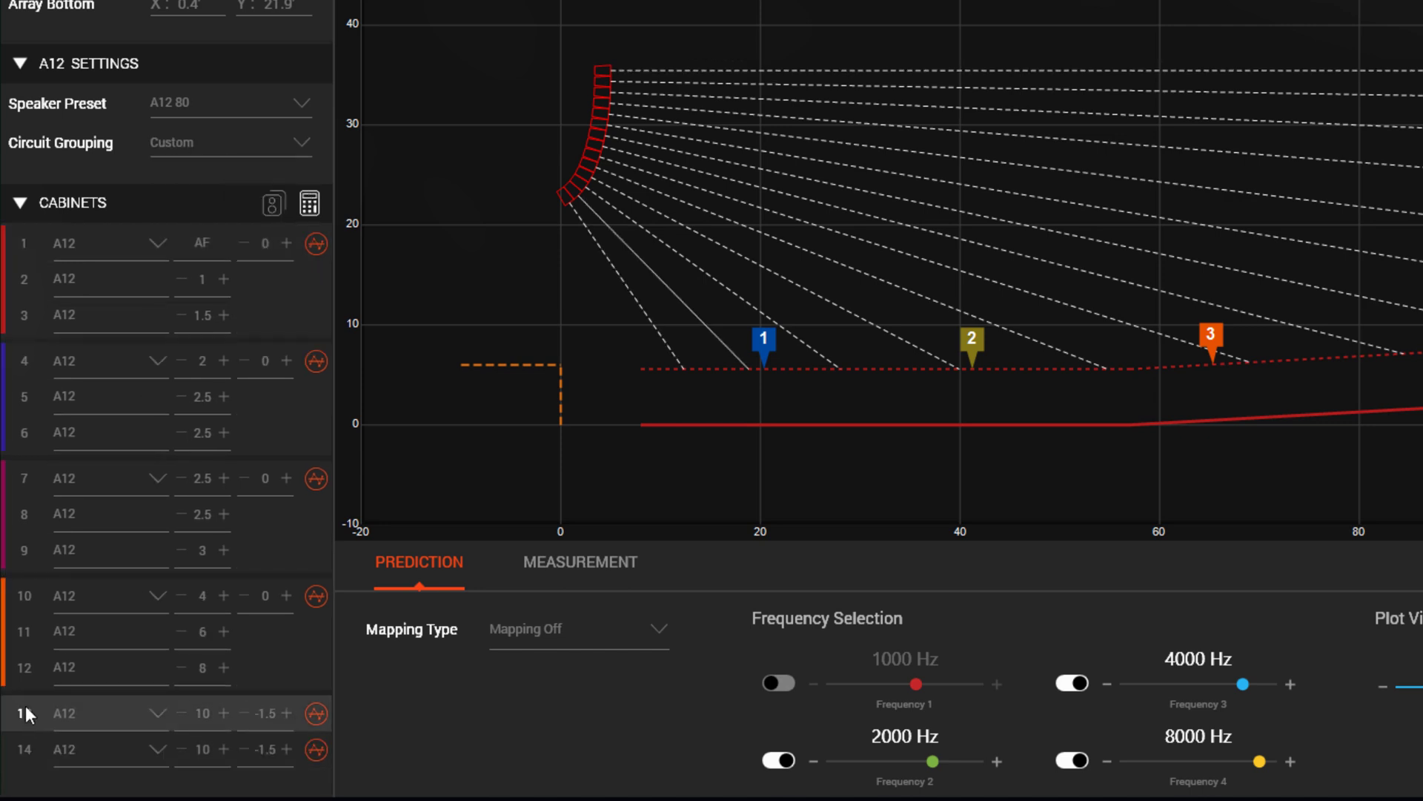
pyautogui.click(24, 681)
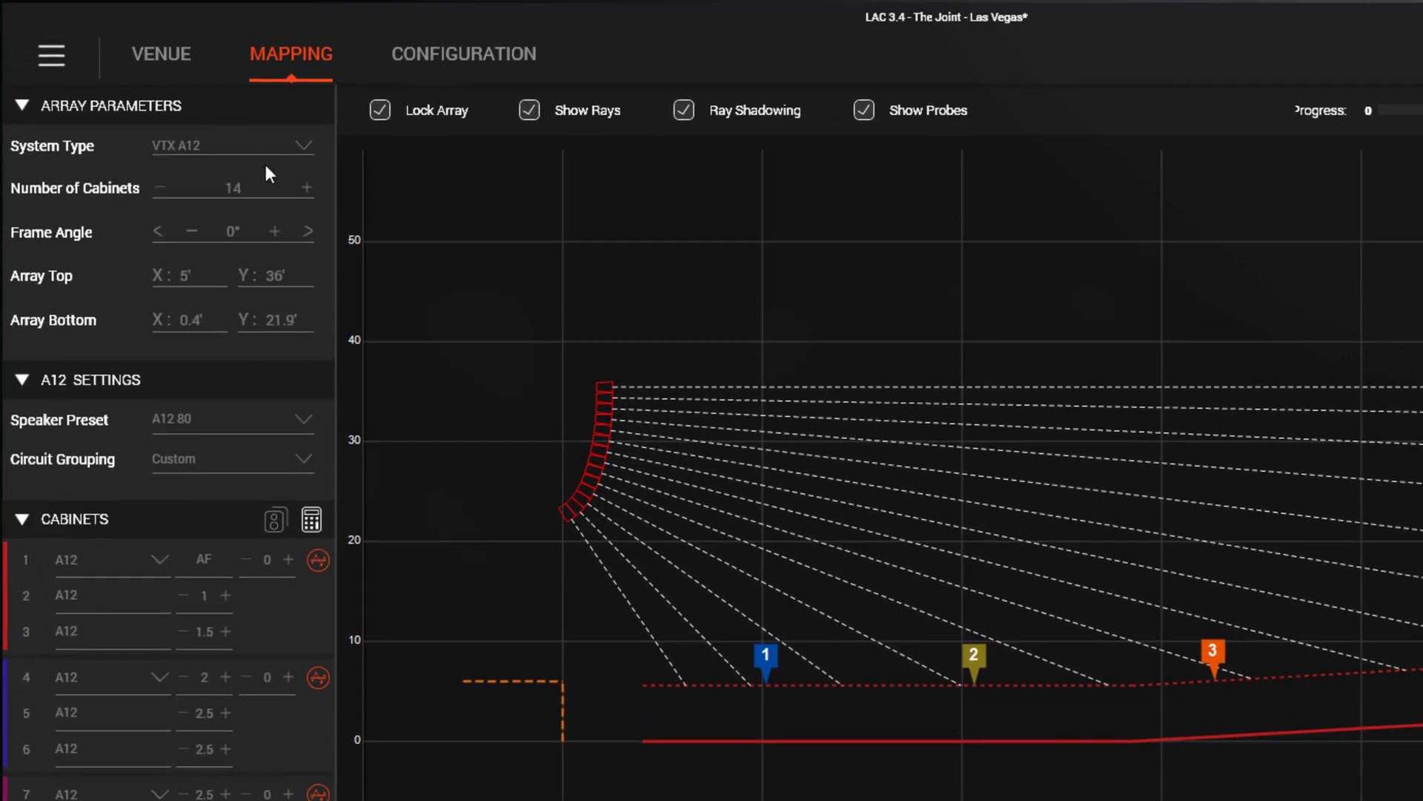
# - Change the array's system type to VTX V20 and set the V20 amplification mode to 2CH - BiAmp
pyautogui.click(266, 152)
pyautogui.click(191, 211)
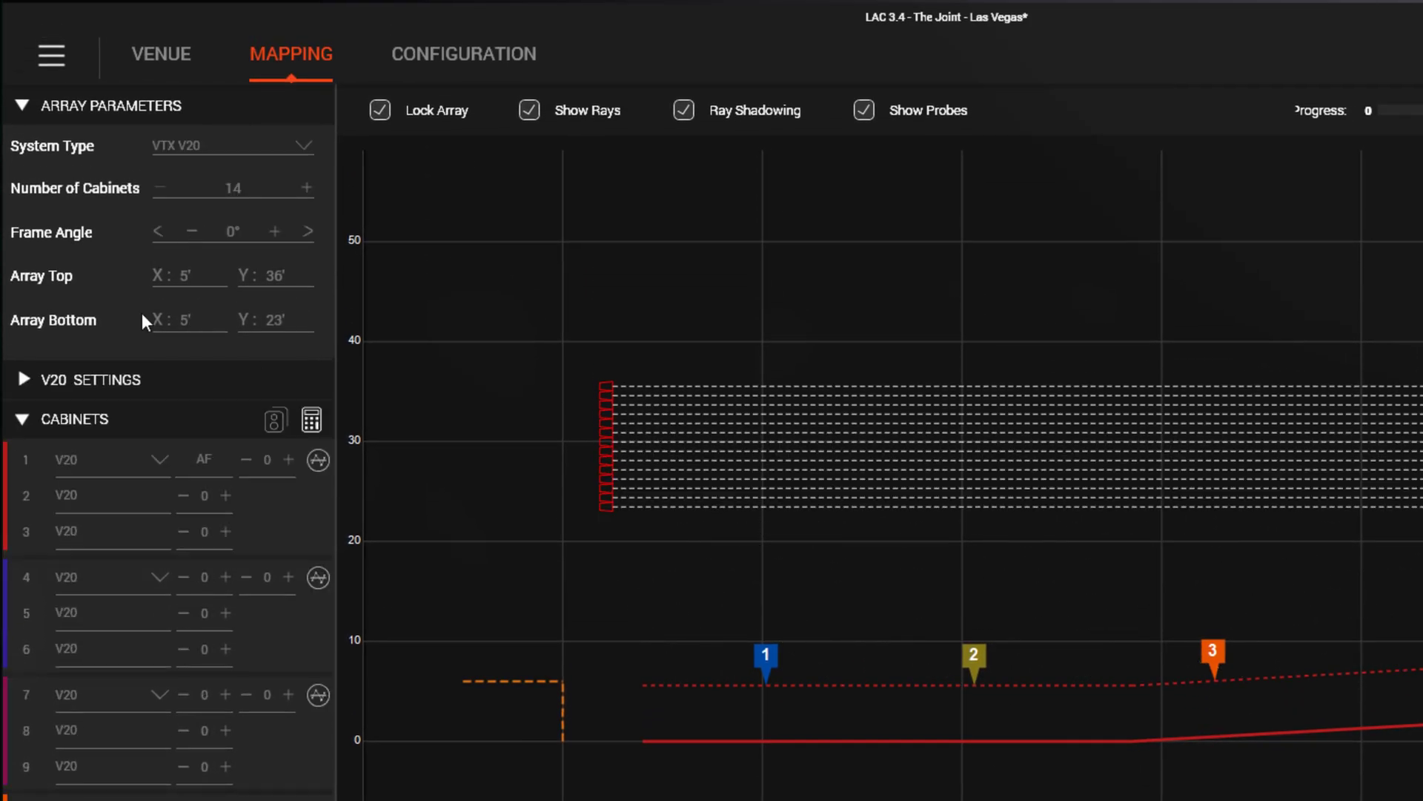
pyautogui.click(28, 376)
pyautogui.click(274, 461)
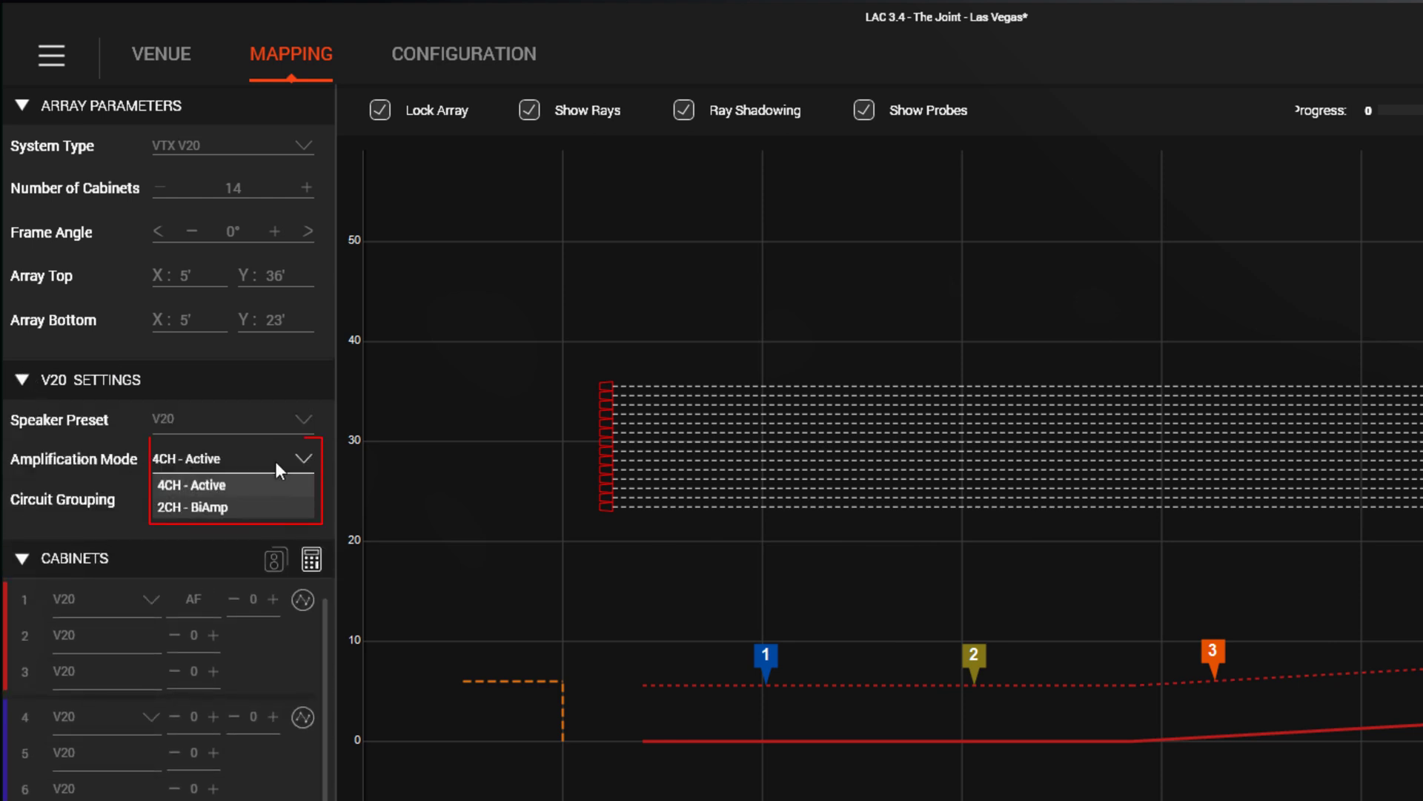
pyautogui.click(272, 506)
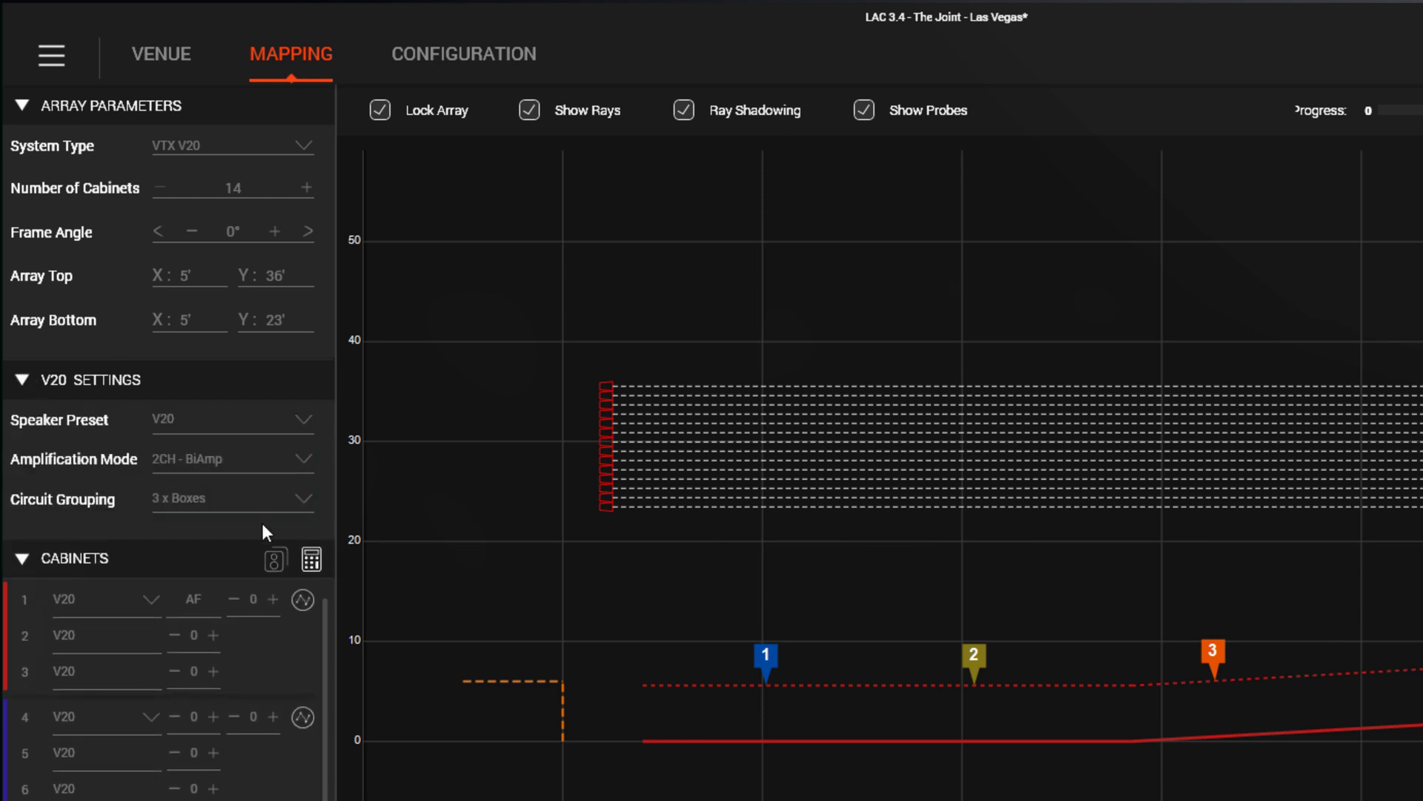
# - Change cabinets 1 and 2 at the top of the V20 array to S25 subwoofers
pyautogui.click(150, 596)
pyautogui.click(110, 652)
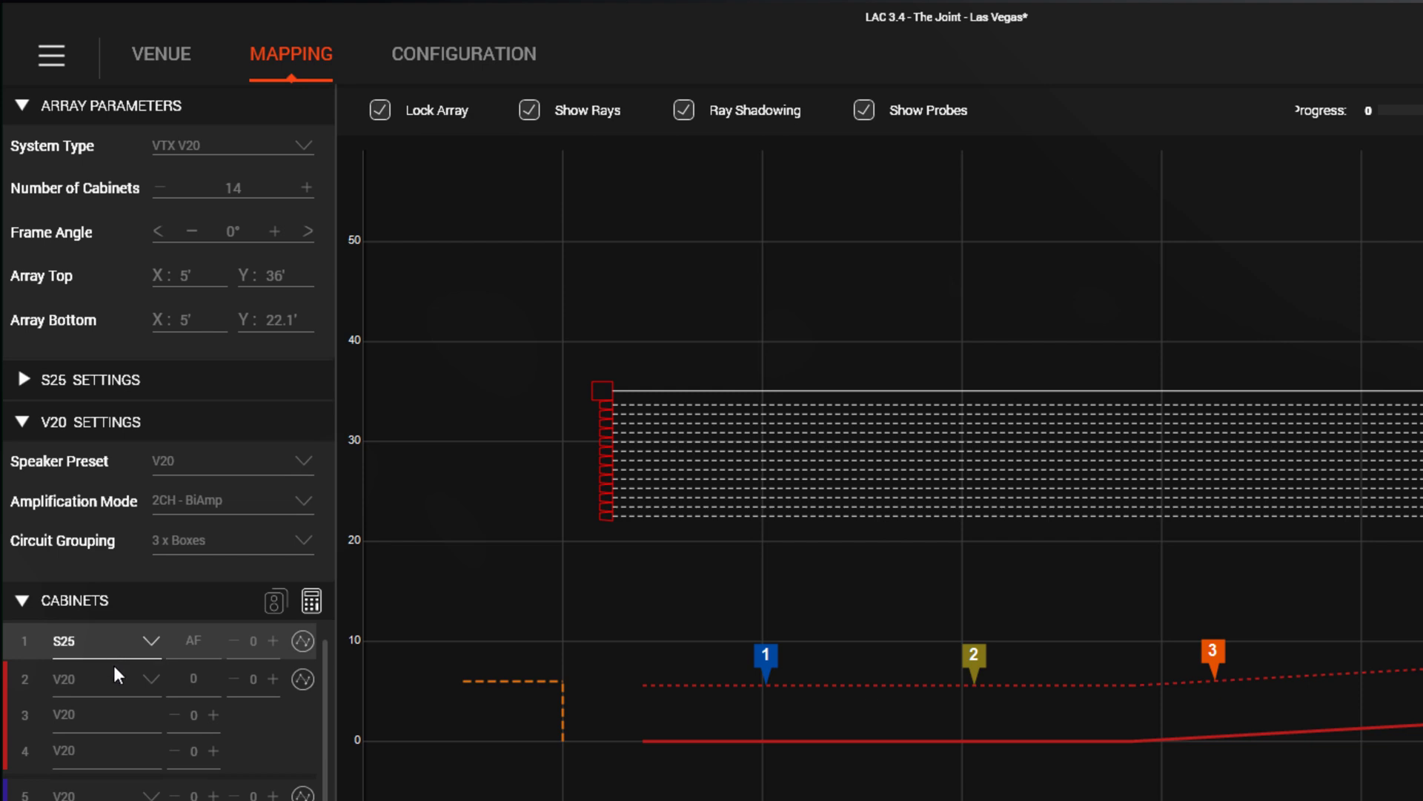
pyautogui.click(113, 677)
pyautogui.click(113, 731)
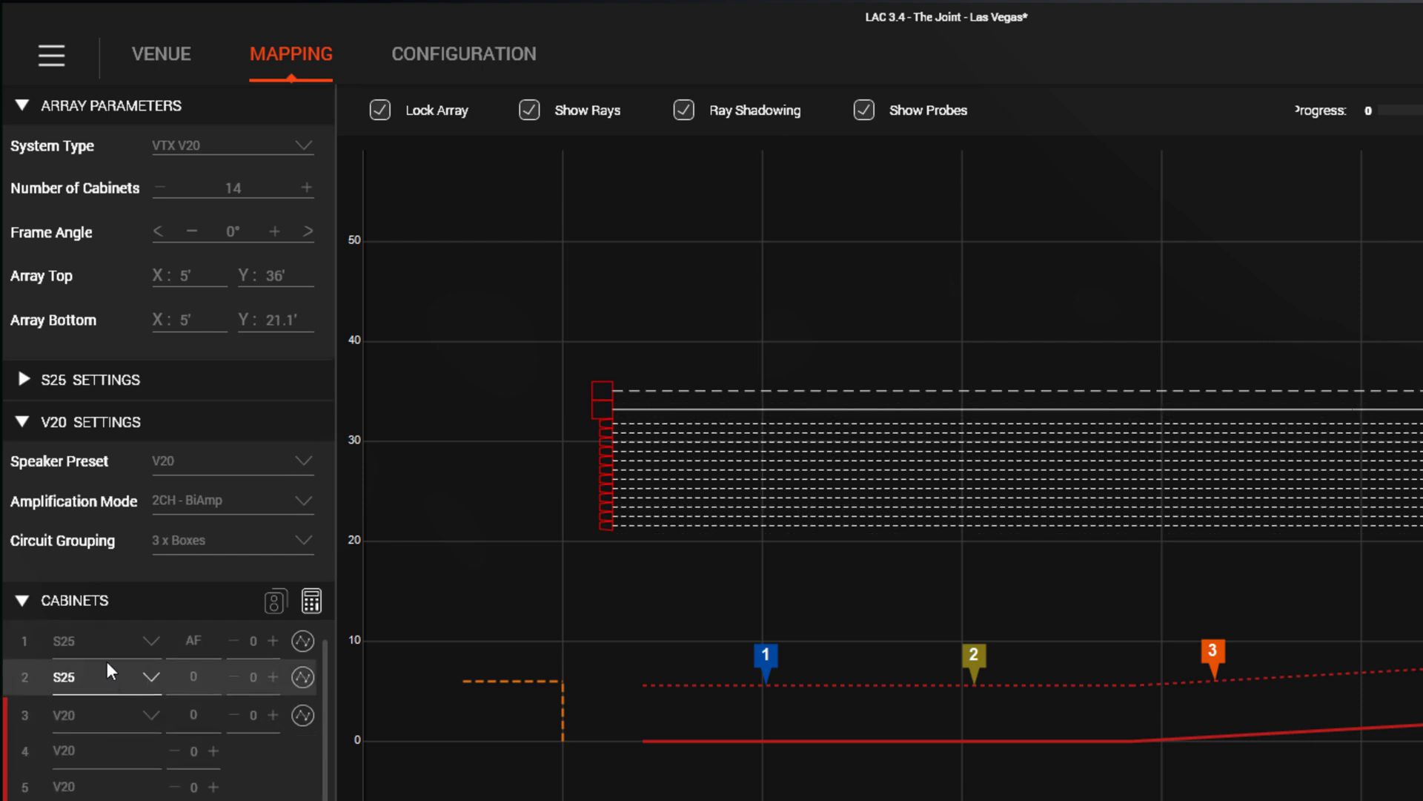
# - Set the amplification mode in the S25 settings to Parallel
pyautogui.click(23, 380)
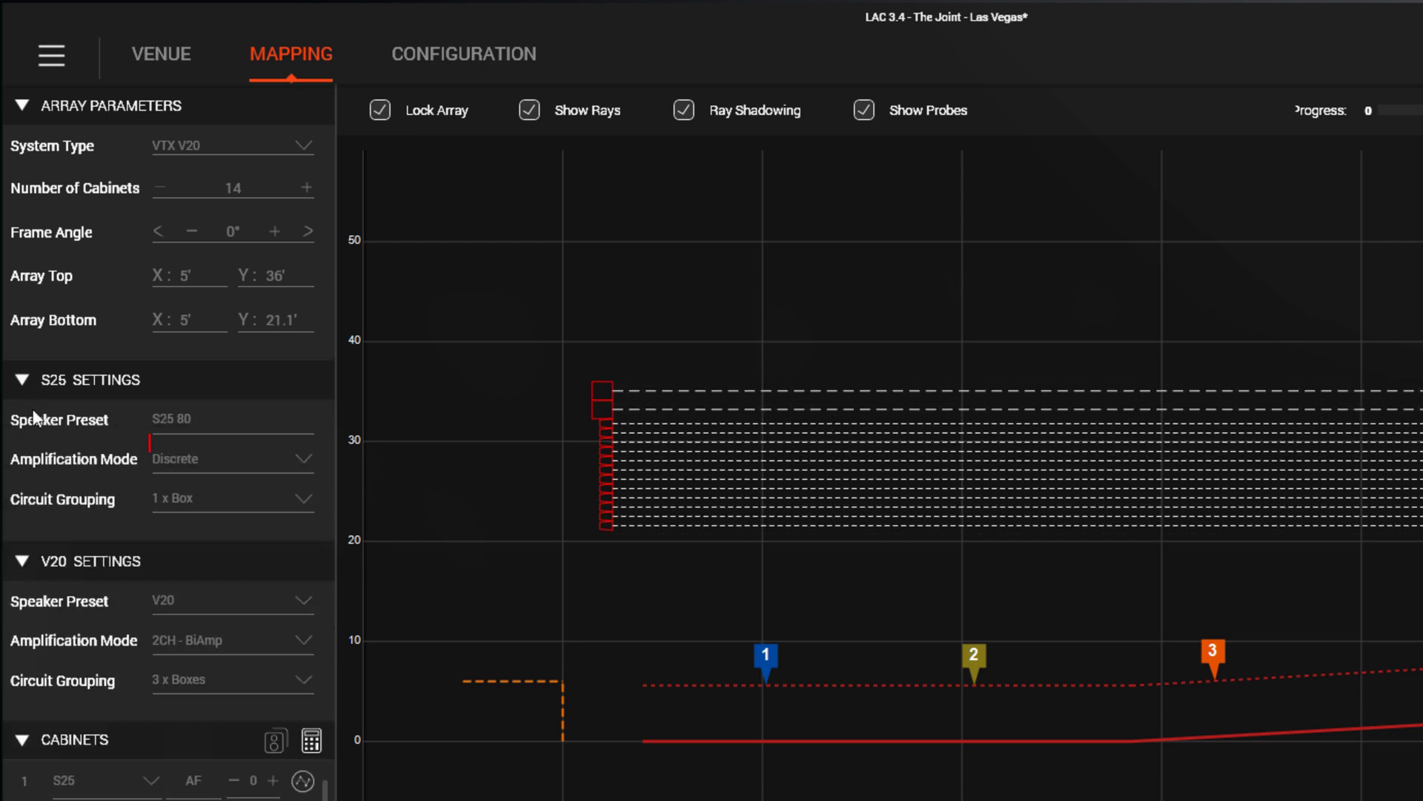
pyautogui.click(206, 464)
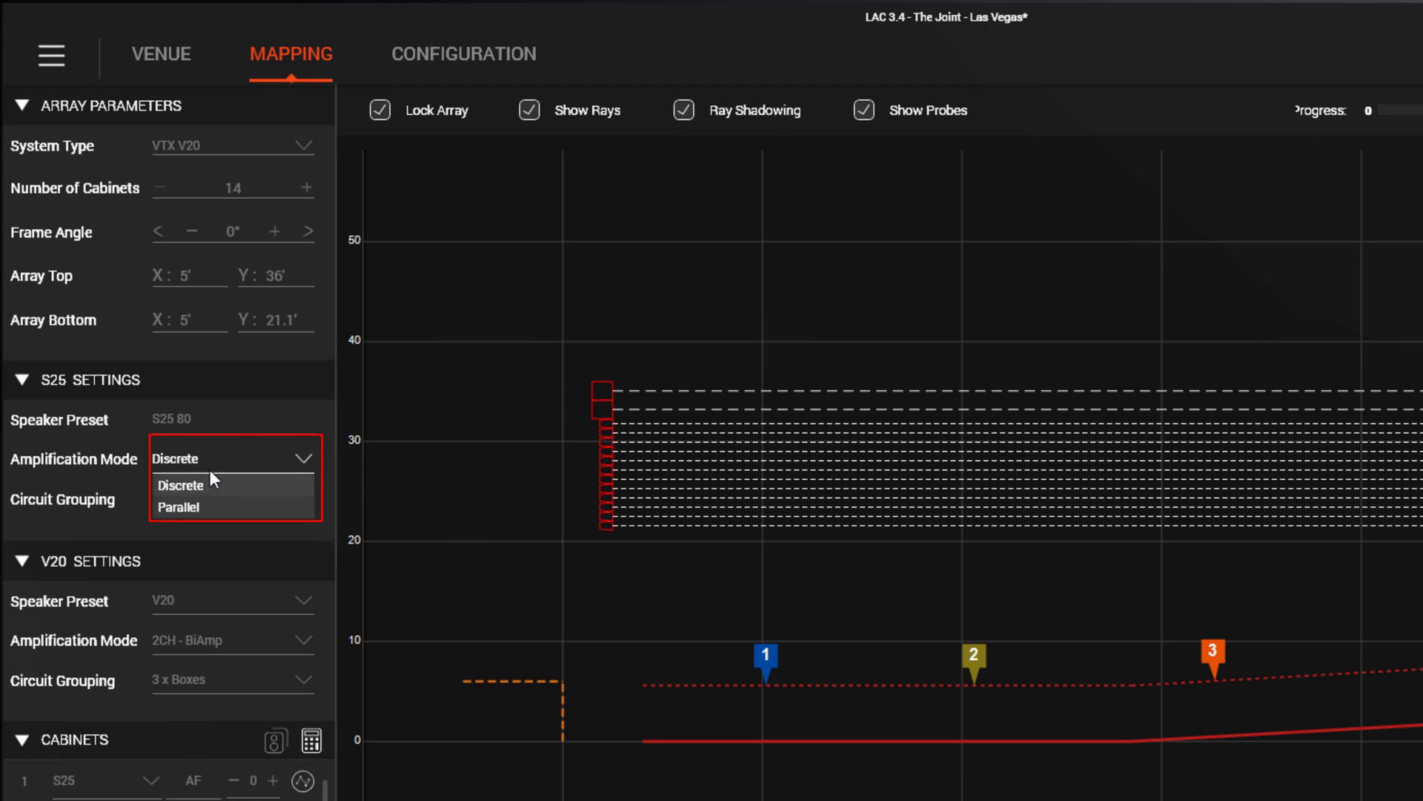
pyautogui.click(211, 511)
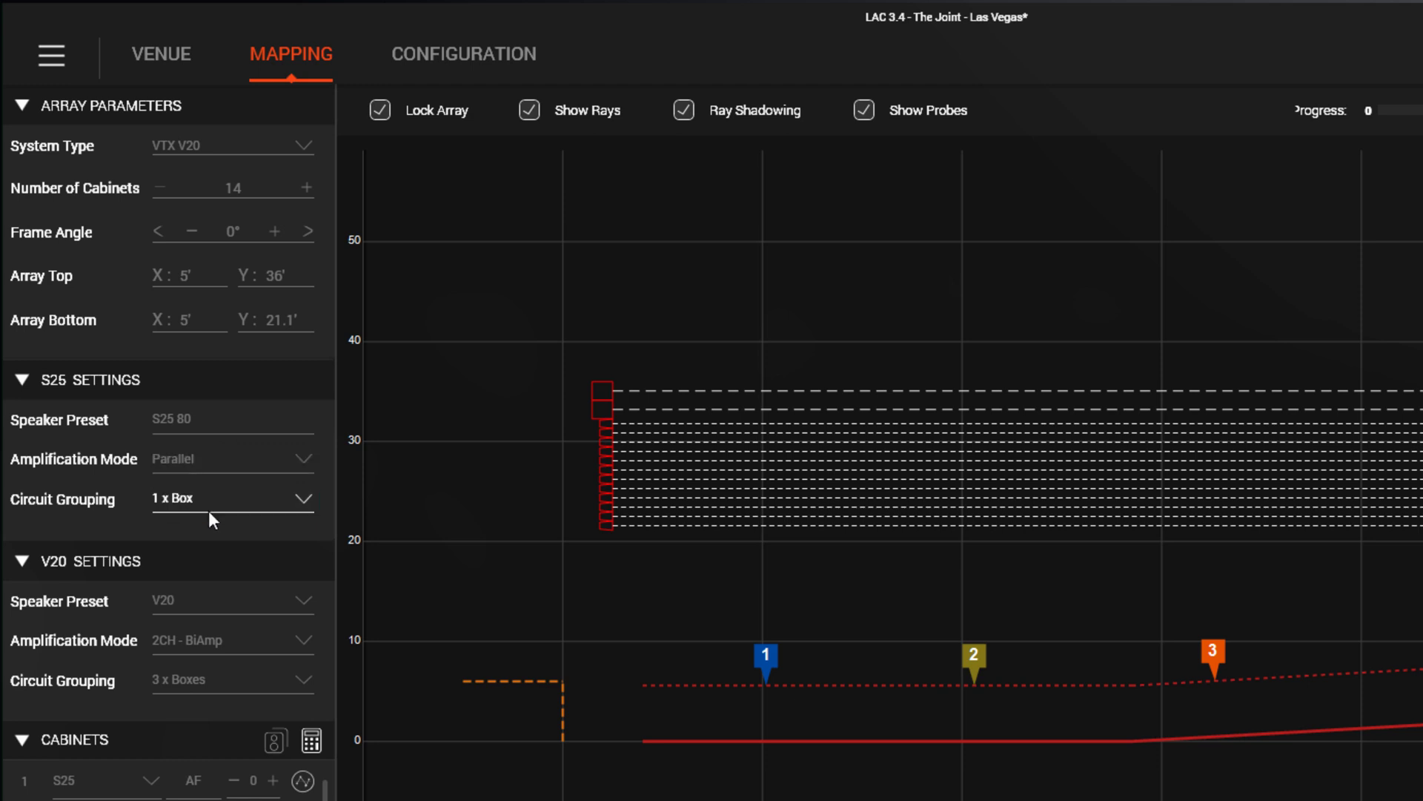
# - Change the array's system type to VTX A8 and make cabinets 1 and 2 B18 subwoofers
pyautogui.click(249, 147)
pyautogui.click(244, 166)
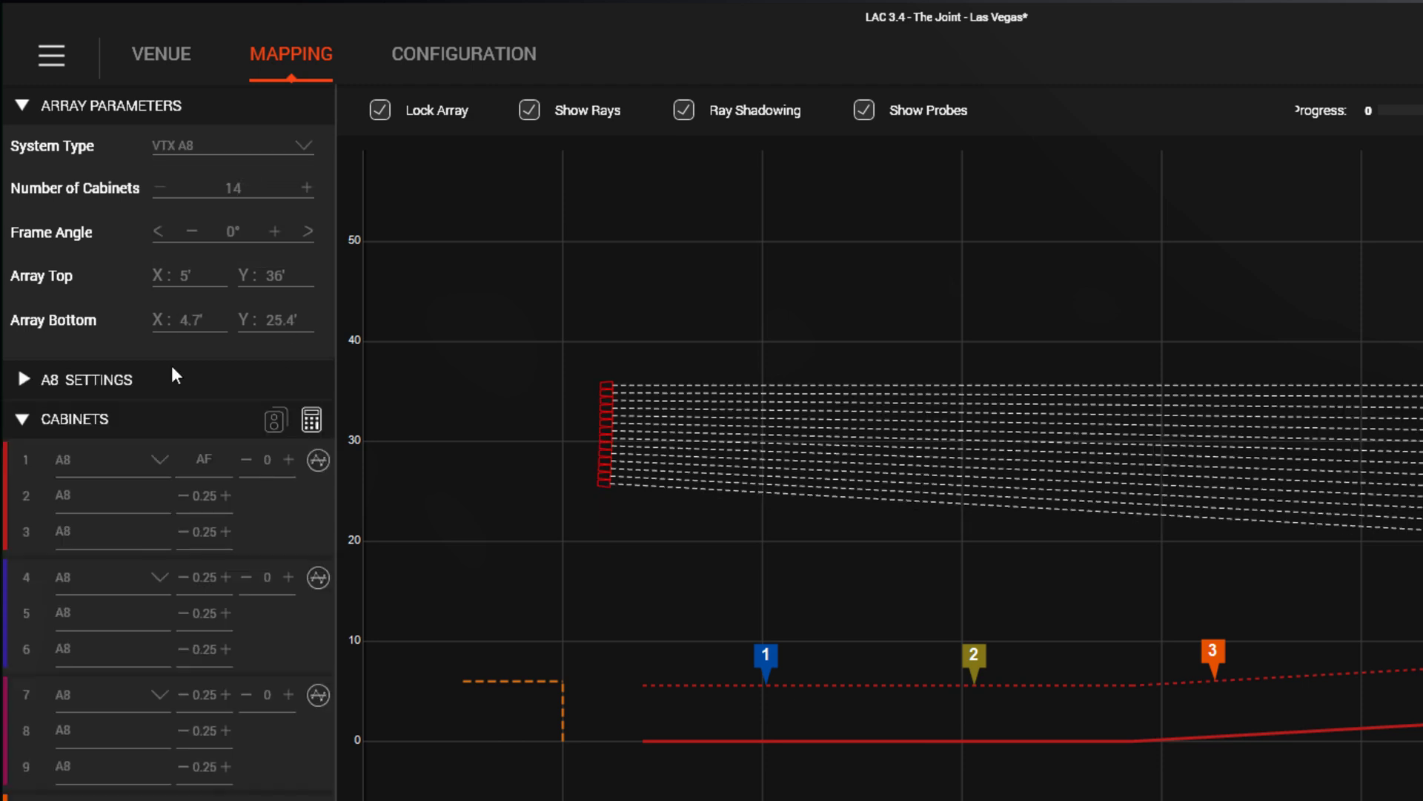
pyautogui.click(160, 460)
pyautogui.click(157, 508)
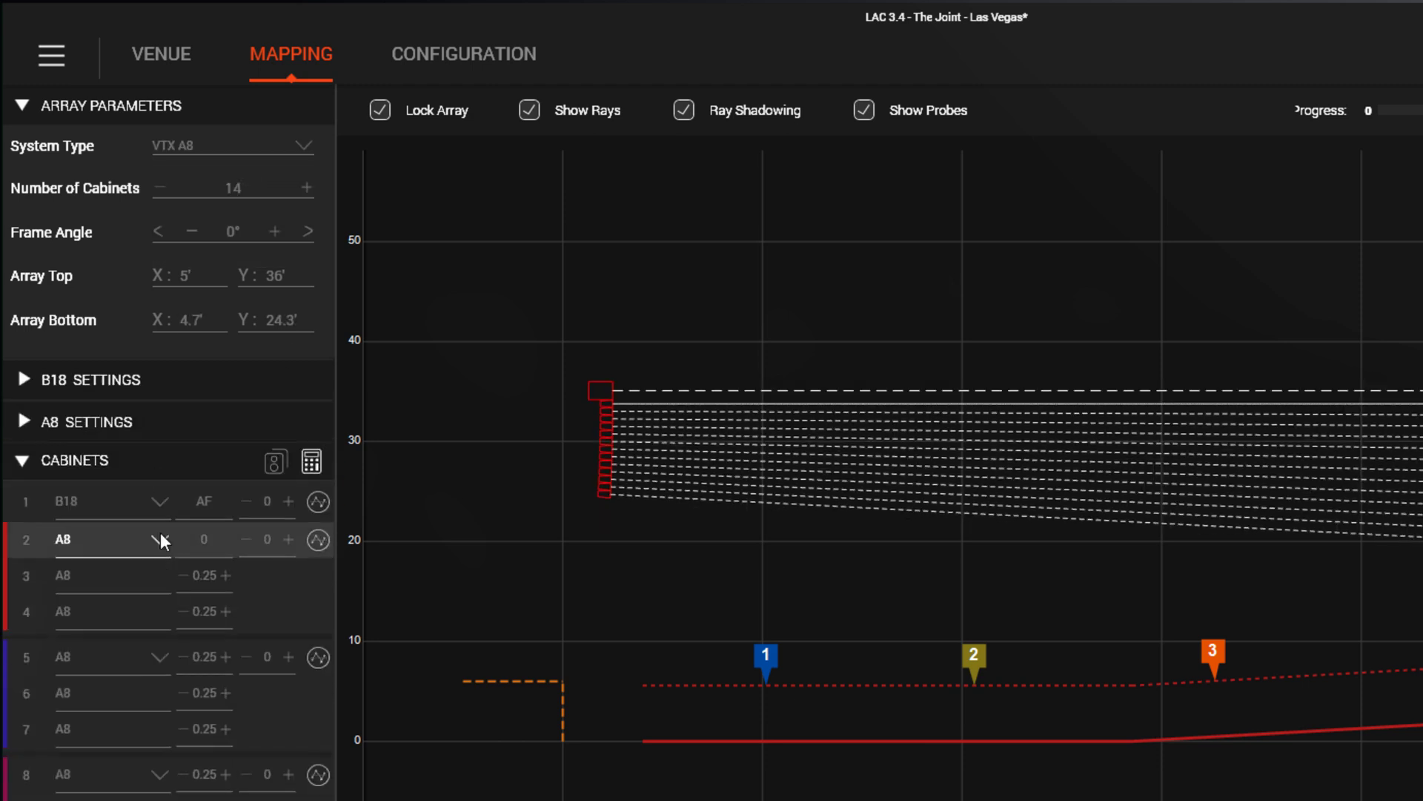
pyautogui.click(160, 535)
pyautogui.click(153, 582)
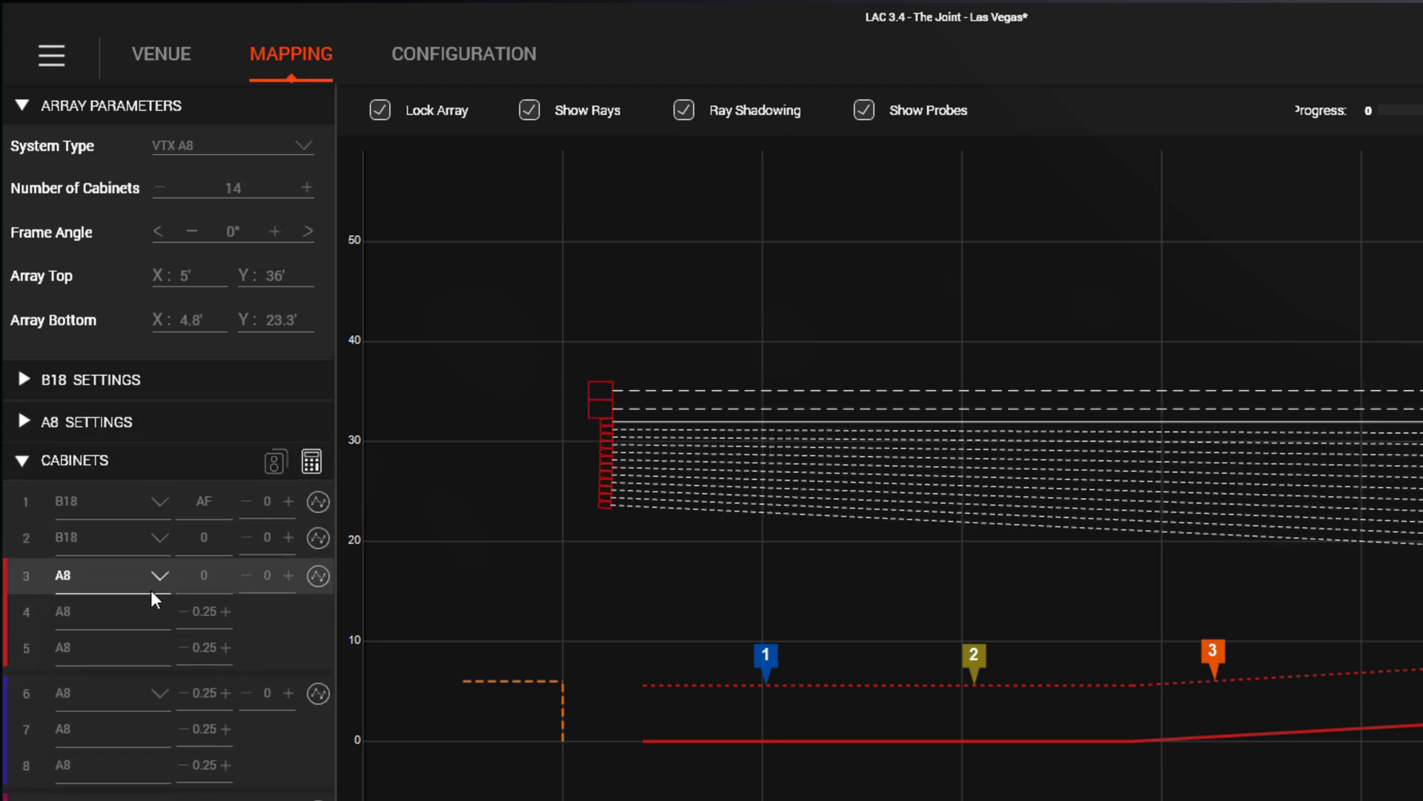
# - Examine the speaker preset and circuit grouping in the A8 and B18 settings, then collapse these sections and the cabinet list
pyautogui.click(22, 420)
pyautogui.click(21, 380)
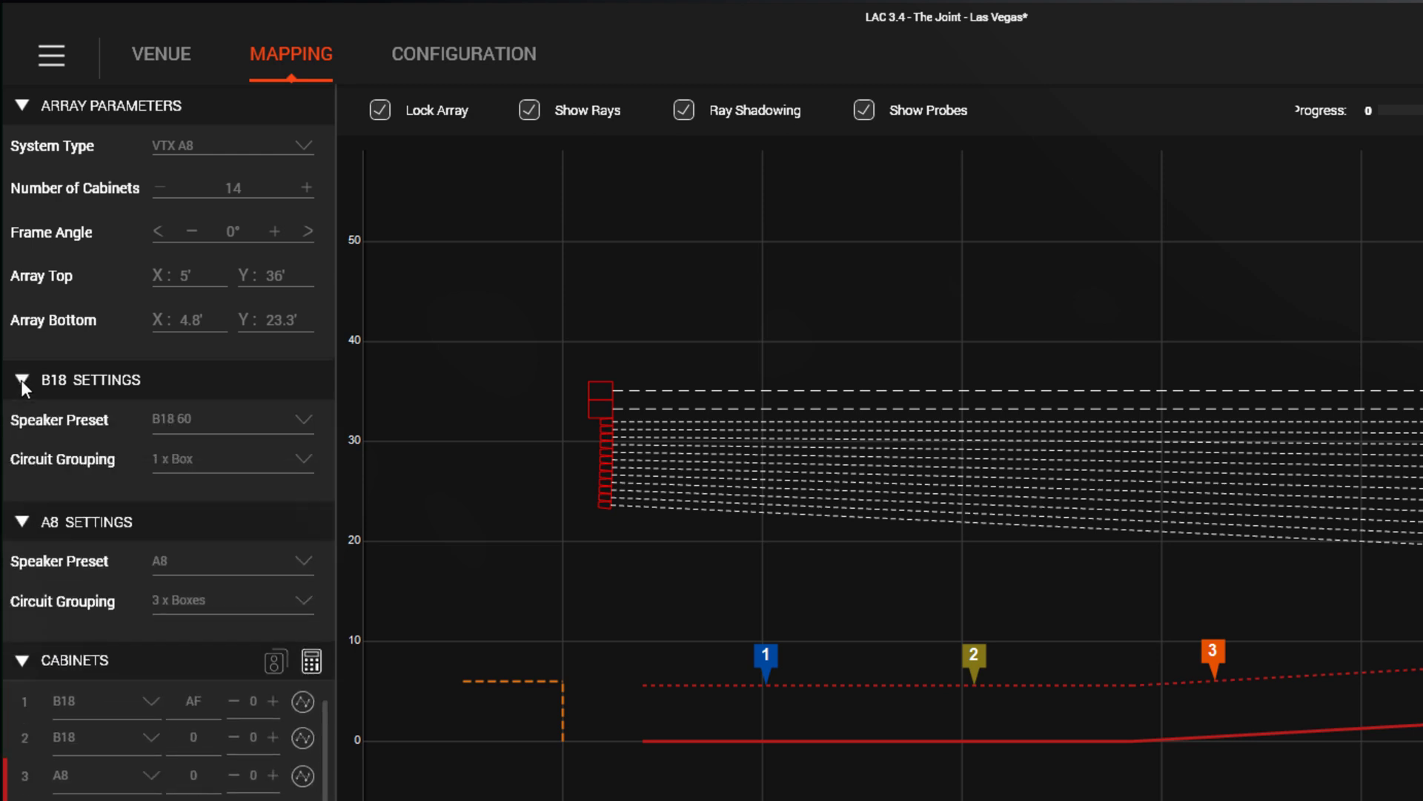
pyautogui.click(21, 657)
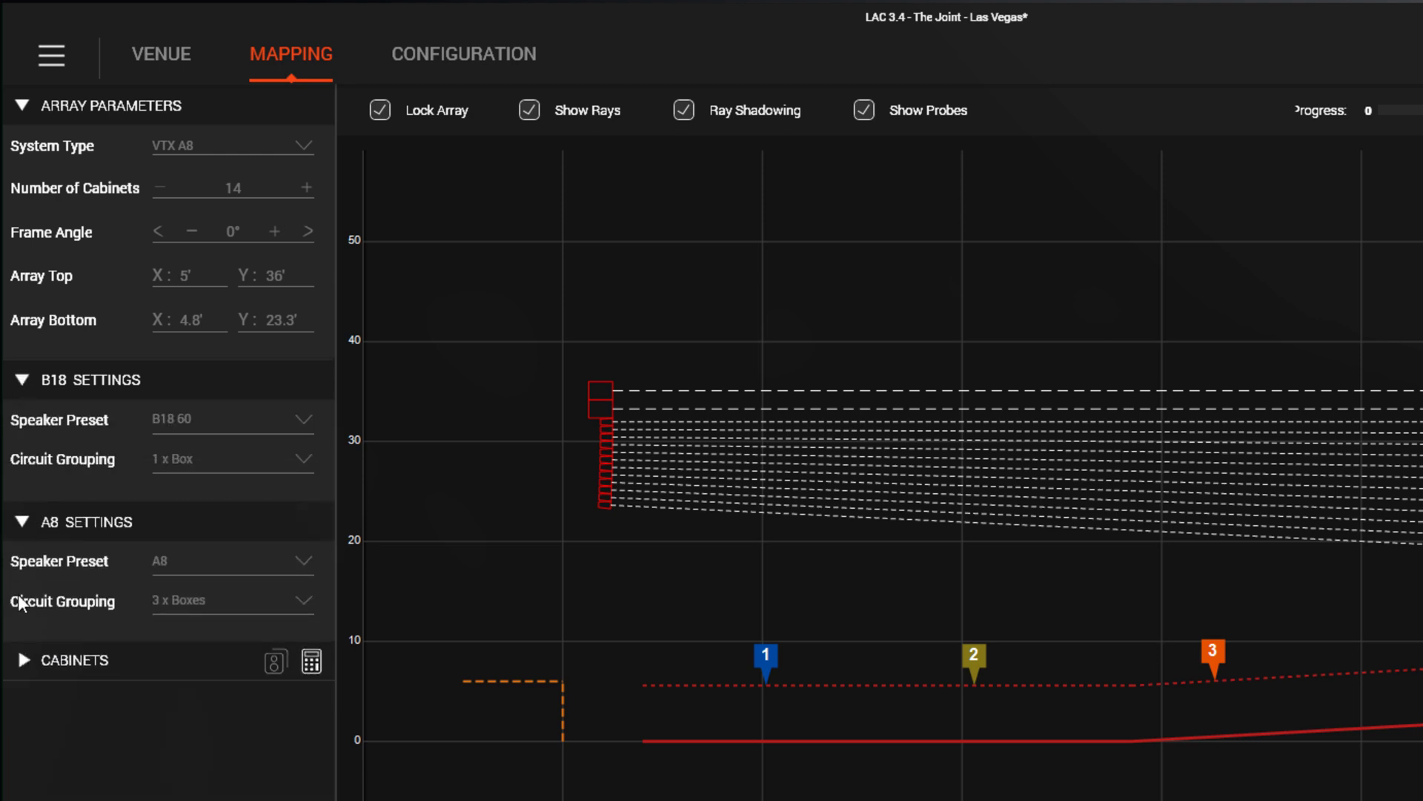
pyautogui.click(20, 524)
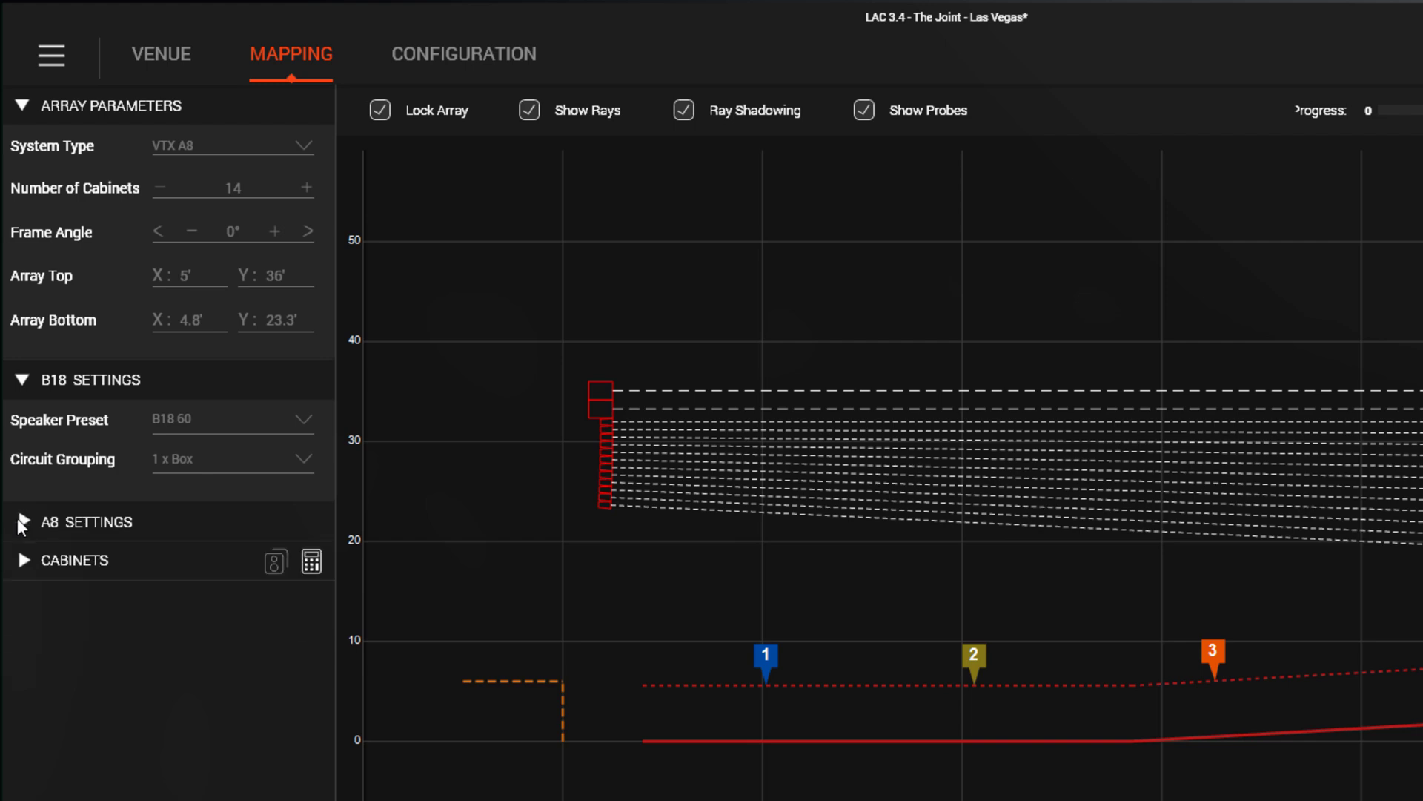
pyautogui.click(23, 378)
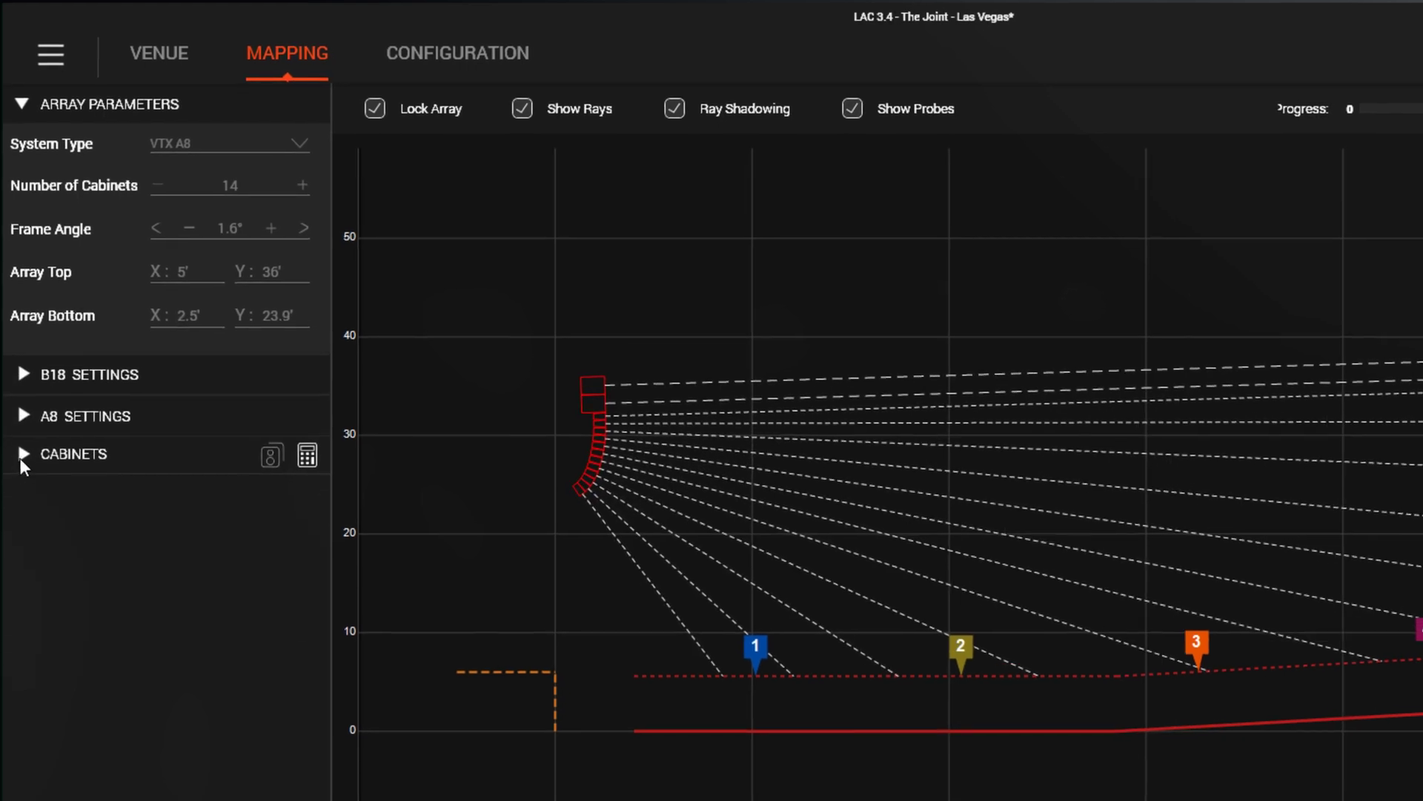
# - Expand the cabinet list, open the filter panel for cabinets 12 to 14, and browse the filters from Circuit 5 to Circuit 3 and back
pyautogui.click(22, 455)
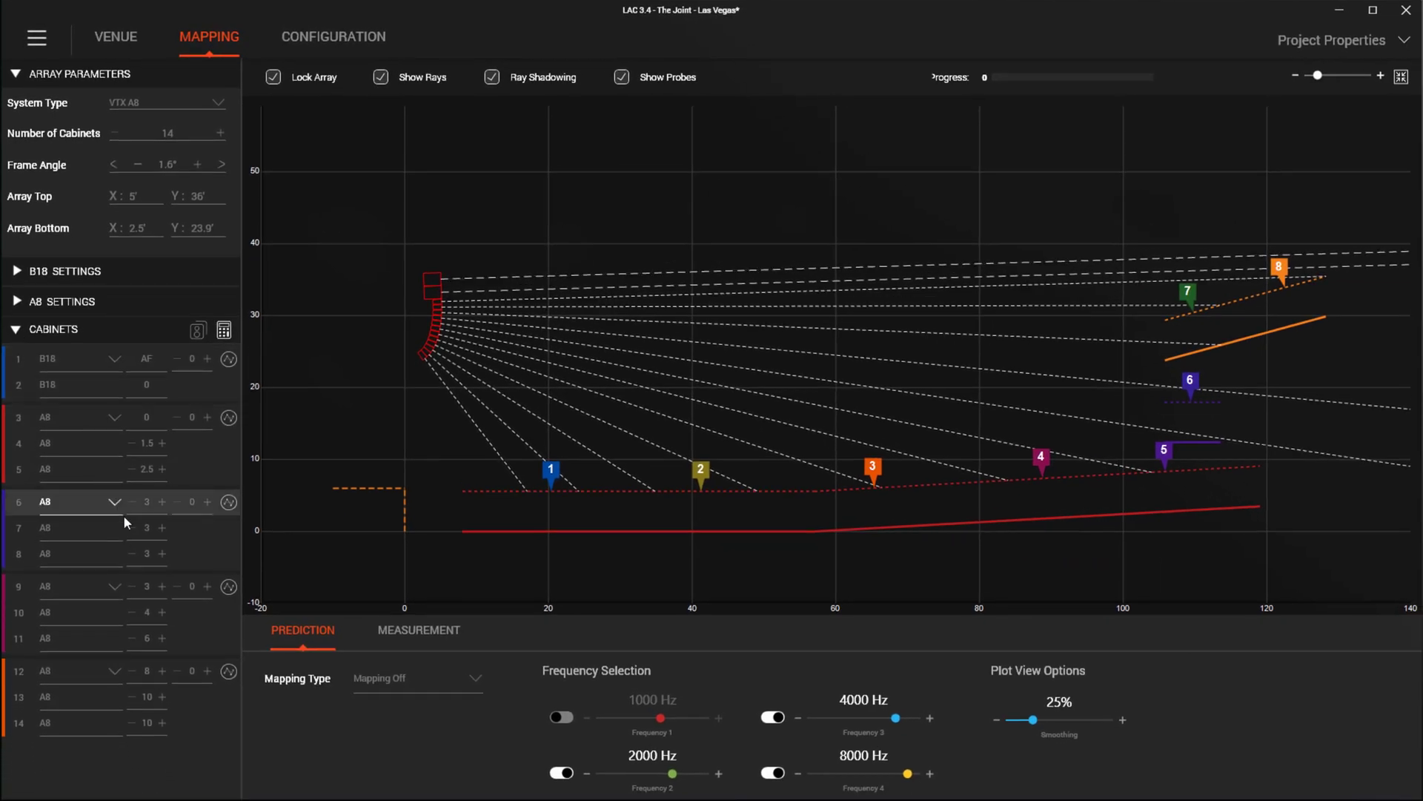
pyautogui.click(228, 671)
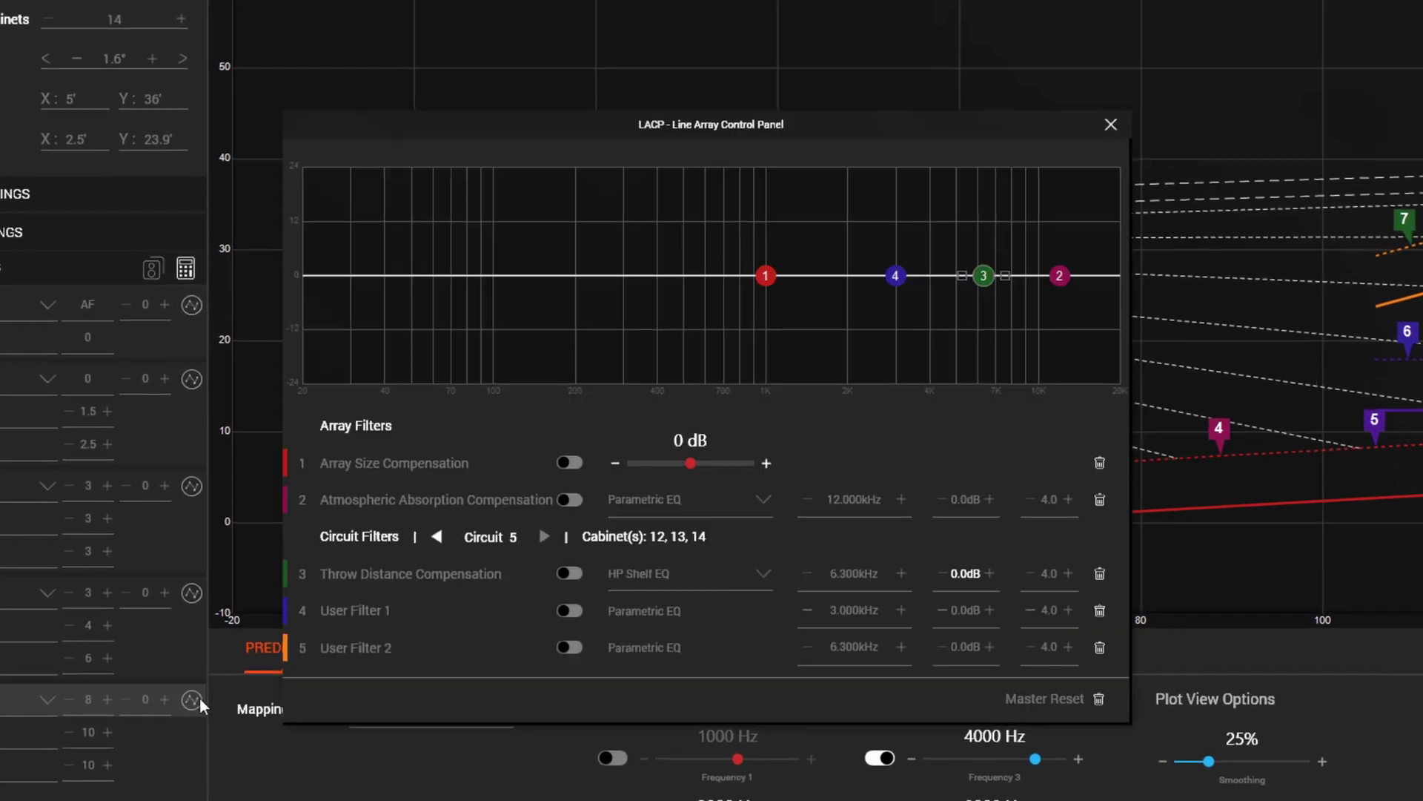
pyautogui.click(437, 537)
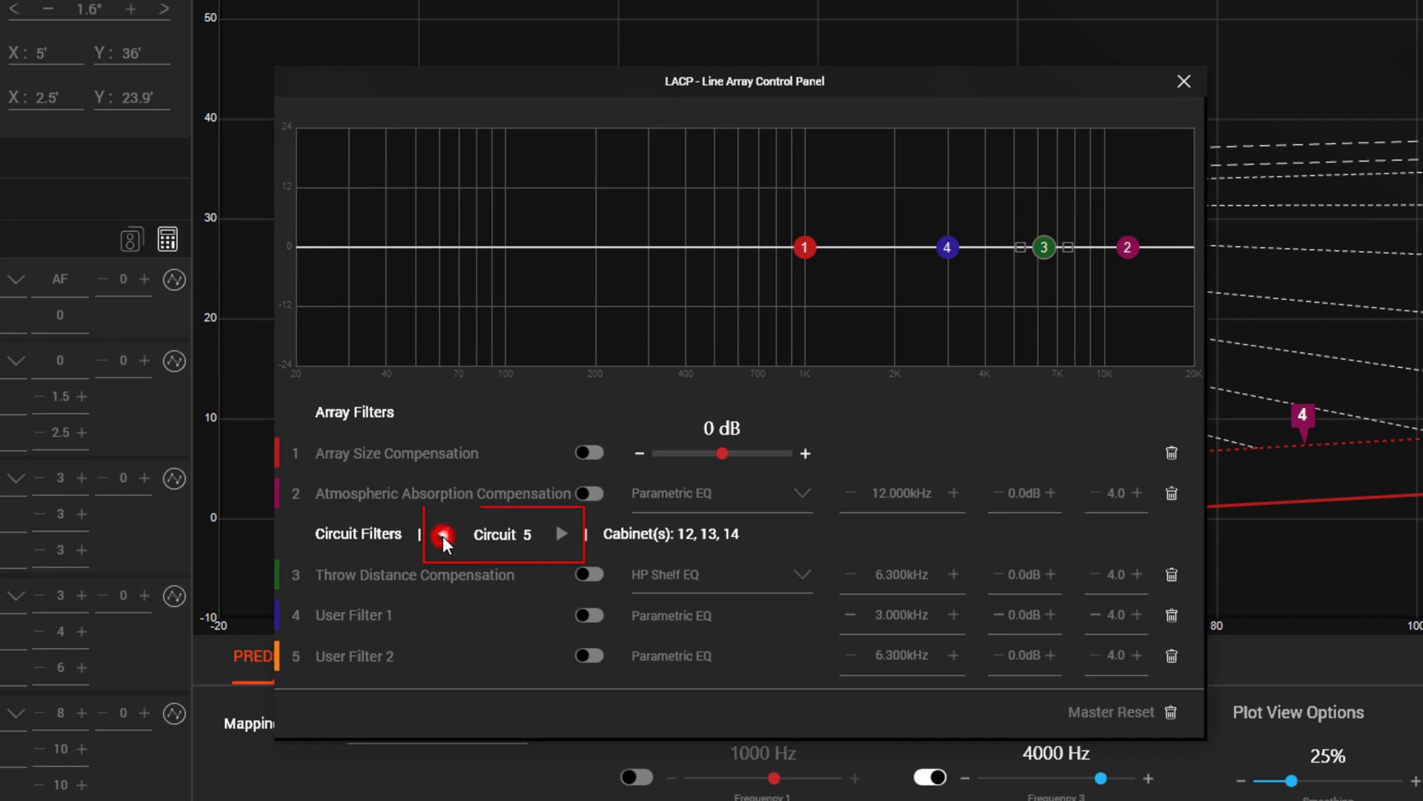
pyautogui.click(442, 534)
pyautogui.click(442, 534)
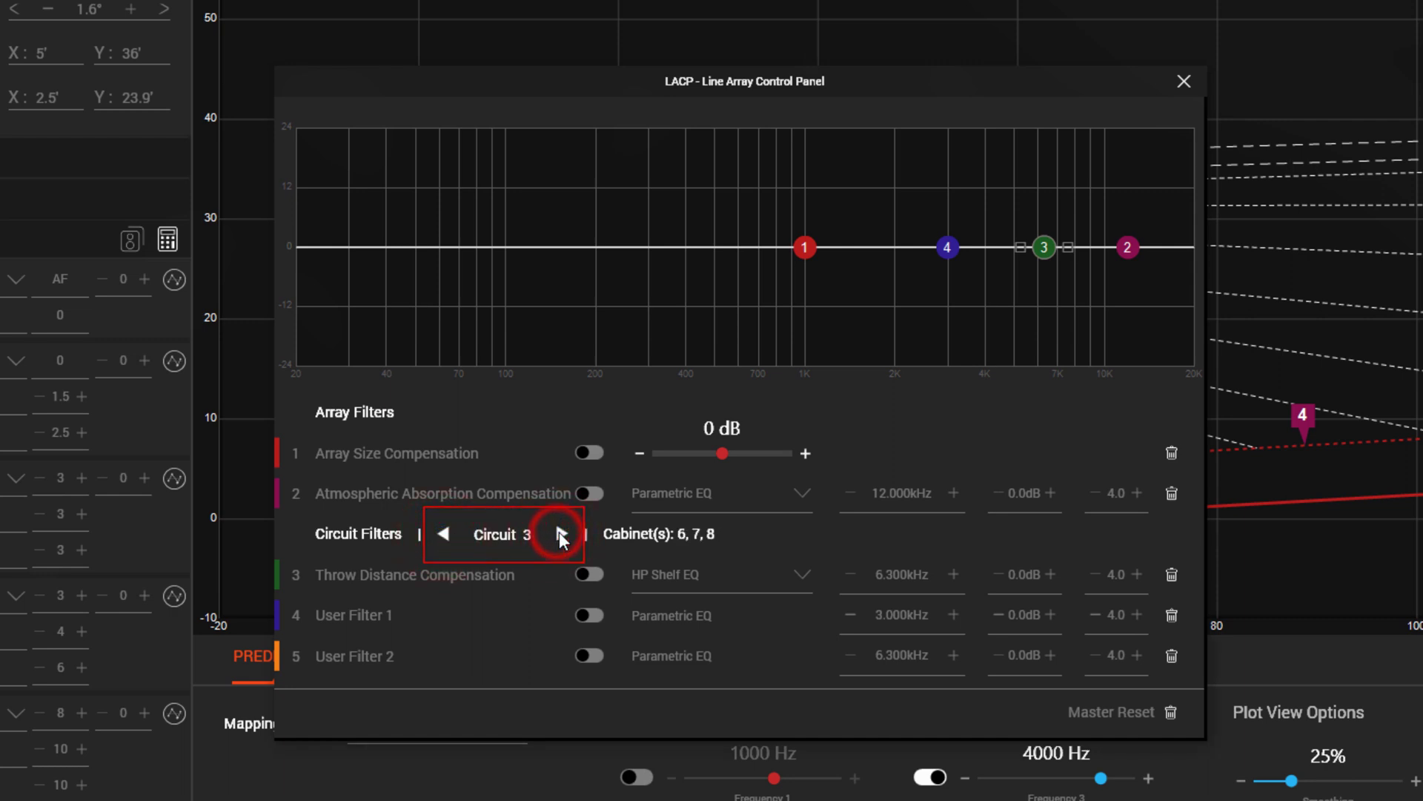
pyautogui.click(563, 534)
pyautogui.click(562, 534)
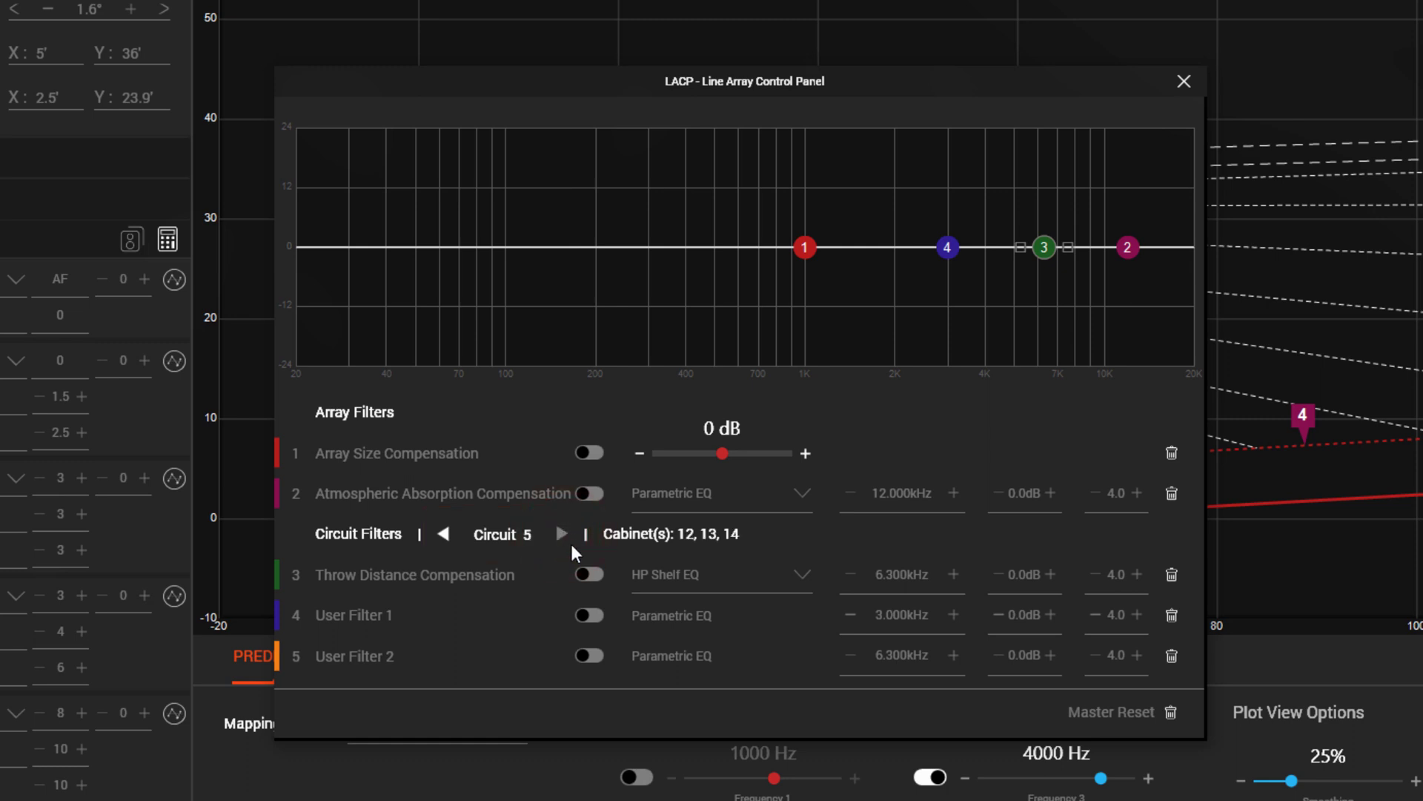
# - Enable Throw Distance Compensation for Circuit 5 and lower its gain to about -0.8 dB
pyautogui.click(590, 573)
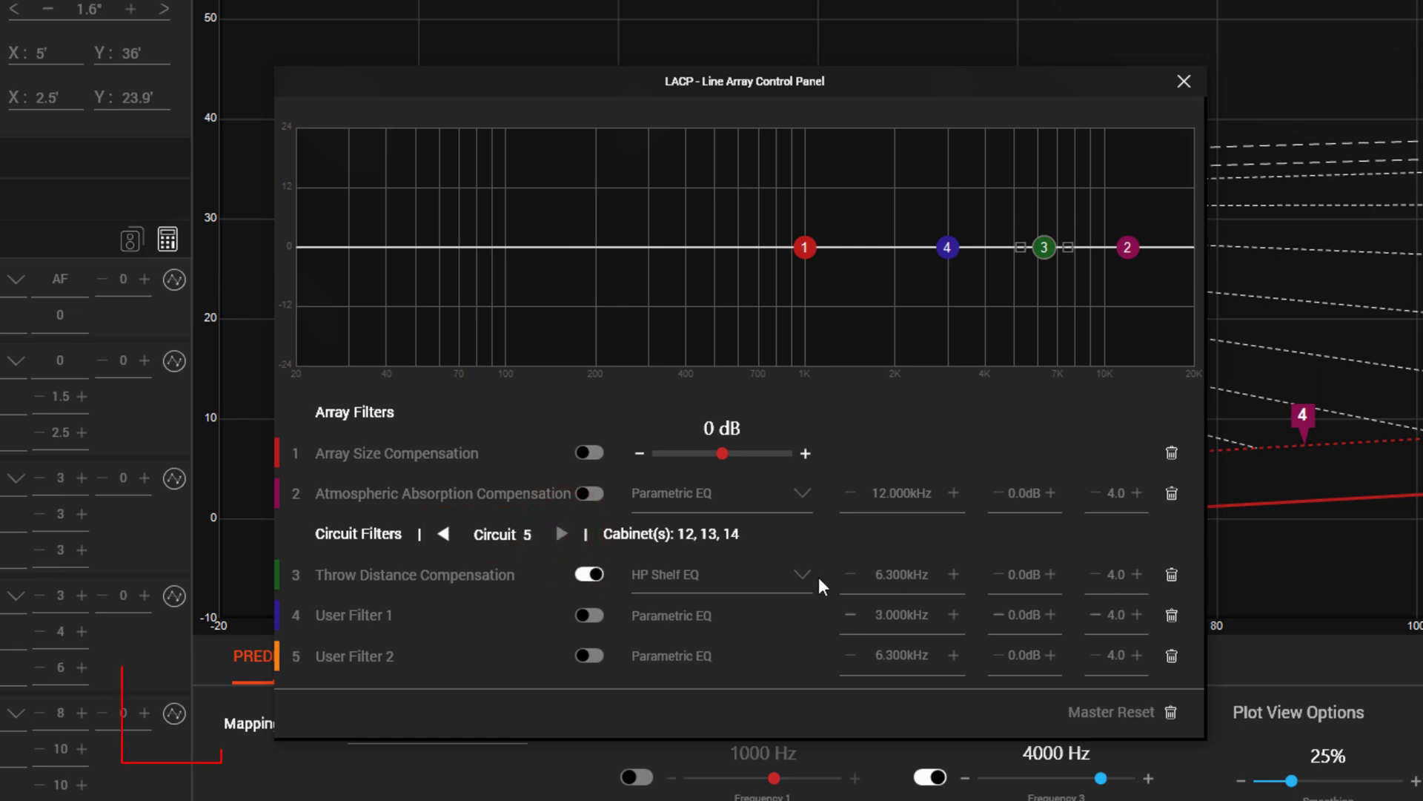
pyautogui.click(999, 575)
pyautogui.click(998, 575)
pyautogui.click(999, 574)
pyautogui.click(999, 575)
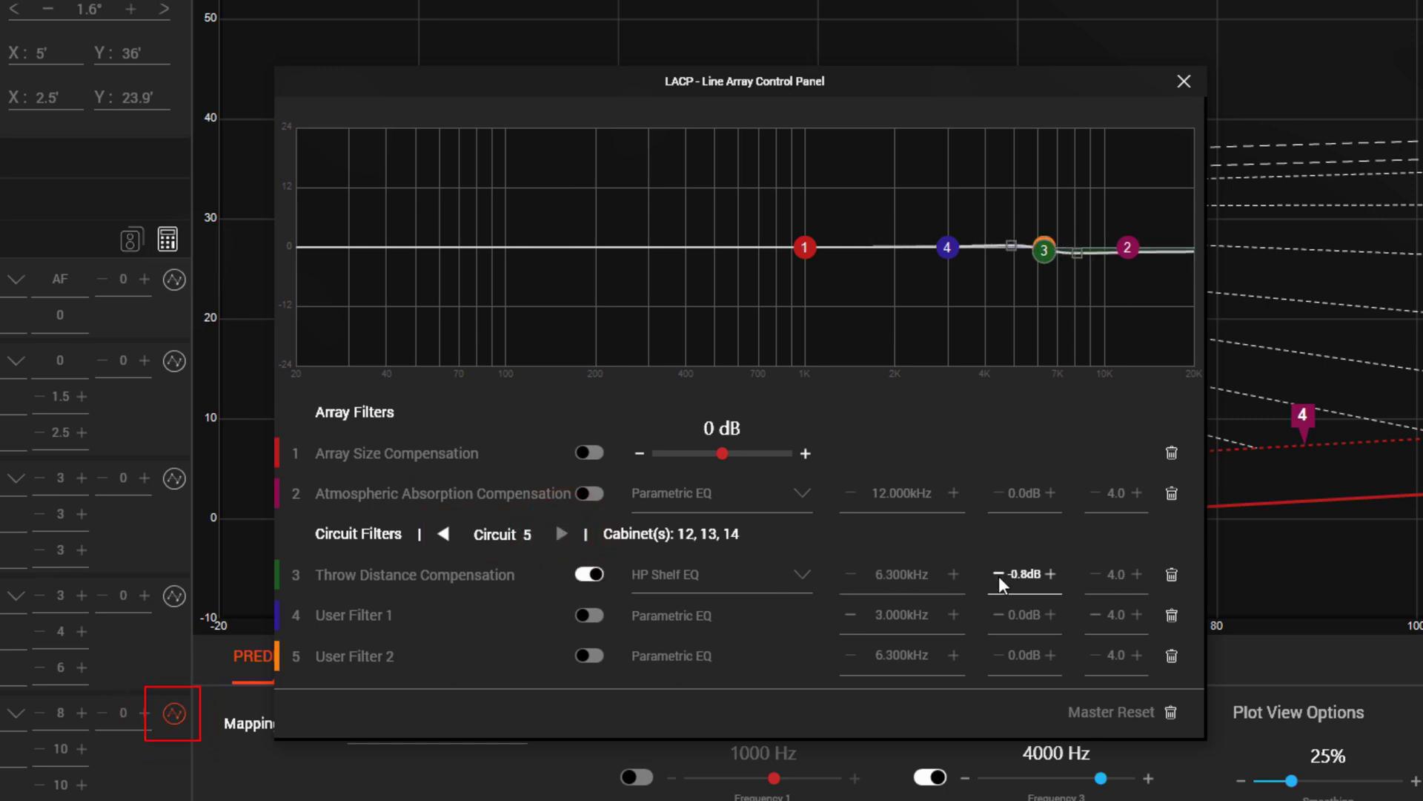
pyautogui.click(999, 575)
# - Lower the Throw Distance Compensation gain of Circuit 4 (cabinets 9, 10 and 11) to -0.5 dB
pyautogui.click(443, 534)
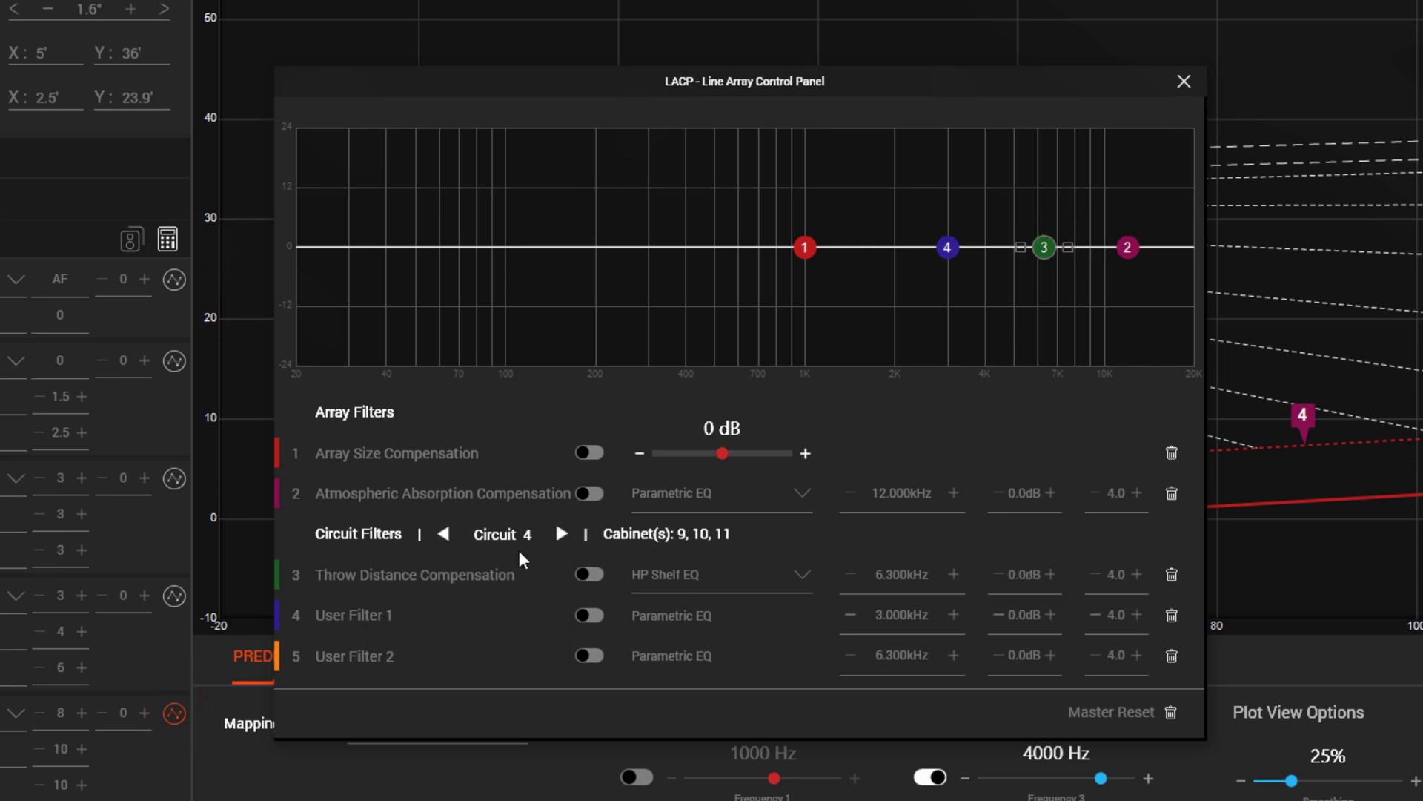
pyautogui.click(997, 575)
pyautogui.click(996, 575)
pyautogui.click(996, 575)
pyautogui.click(997, 575)
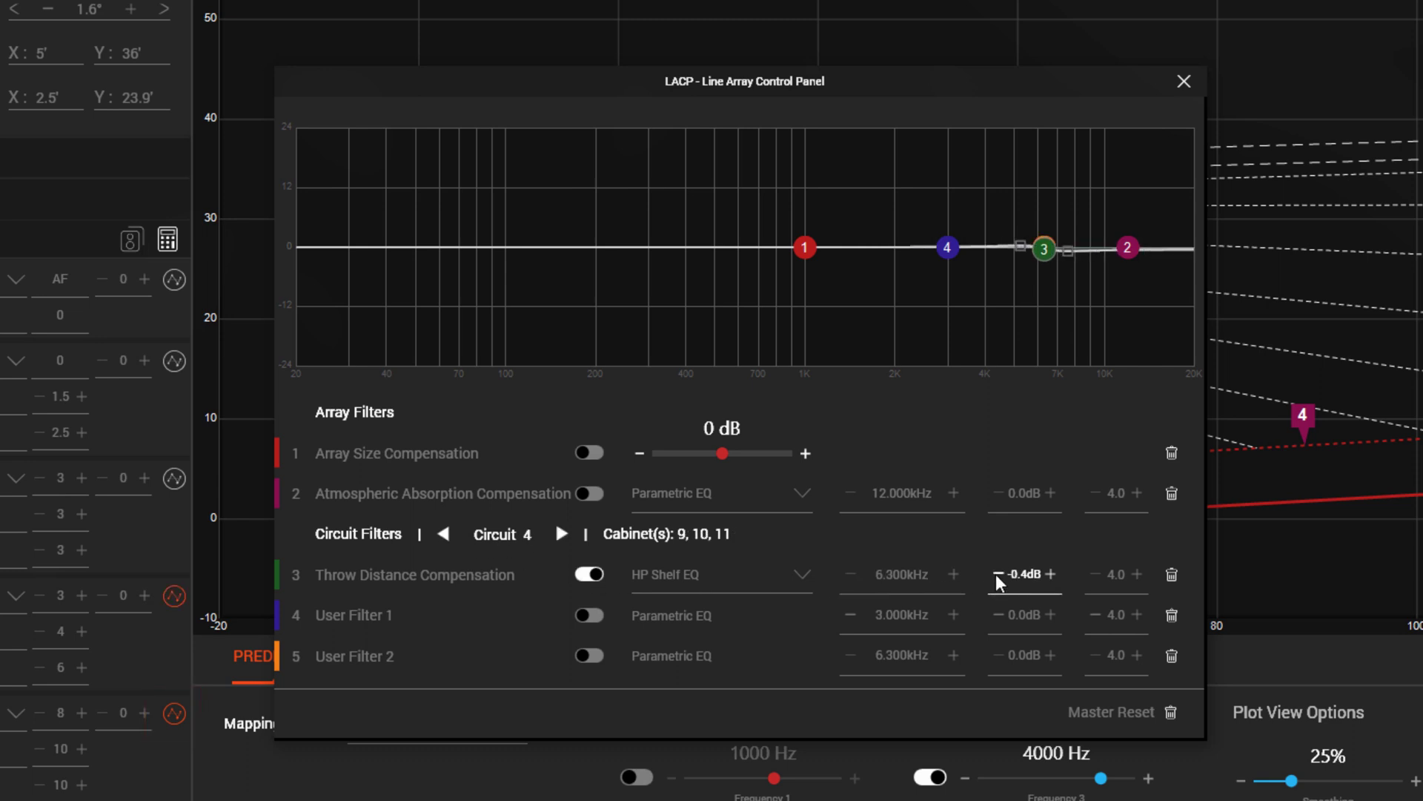
pyautogui.click(996, 574)
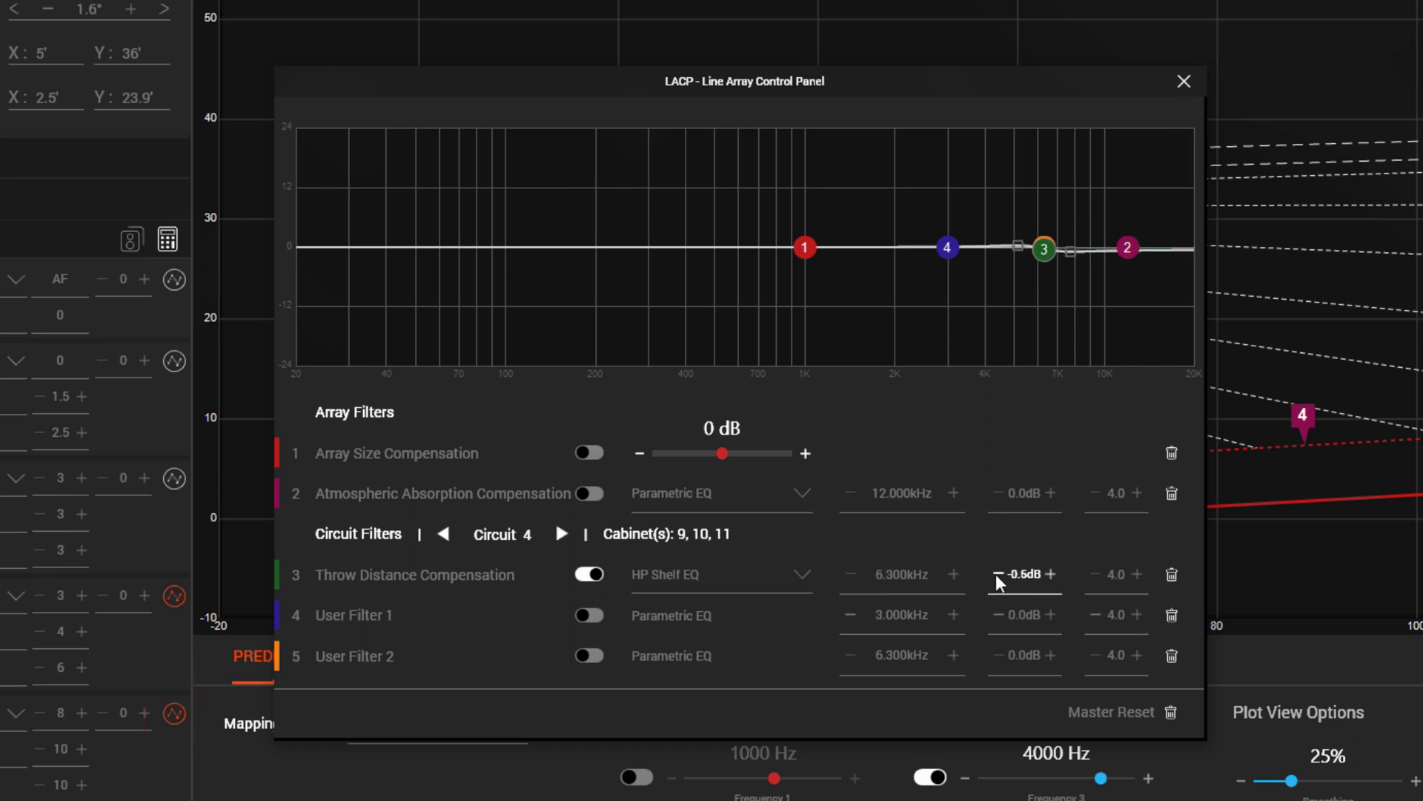
# - Reset all array and circuit filters to their default values and close the Line Array Control Panel
pyautogui.click(1168, 710)
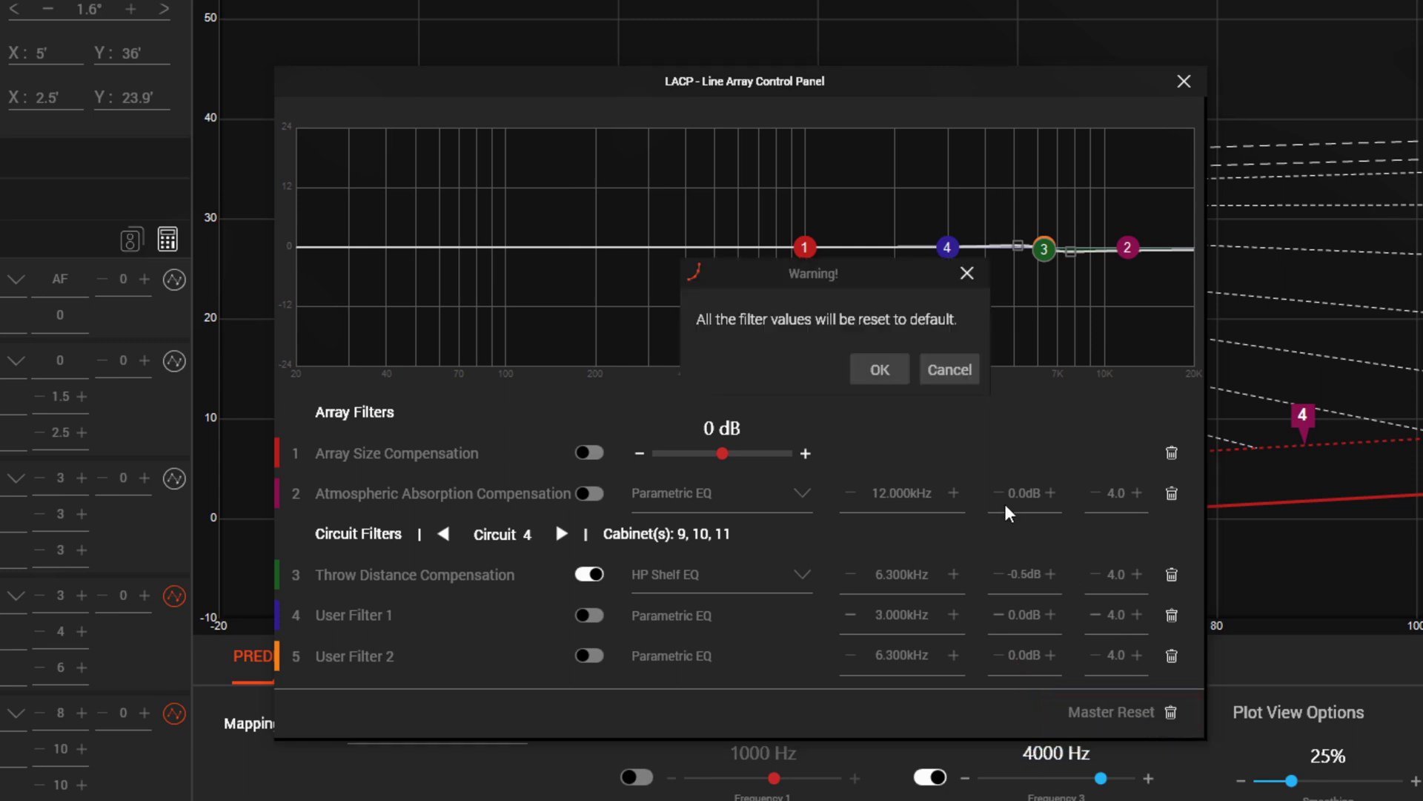
pyautogui.click(877, 369)
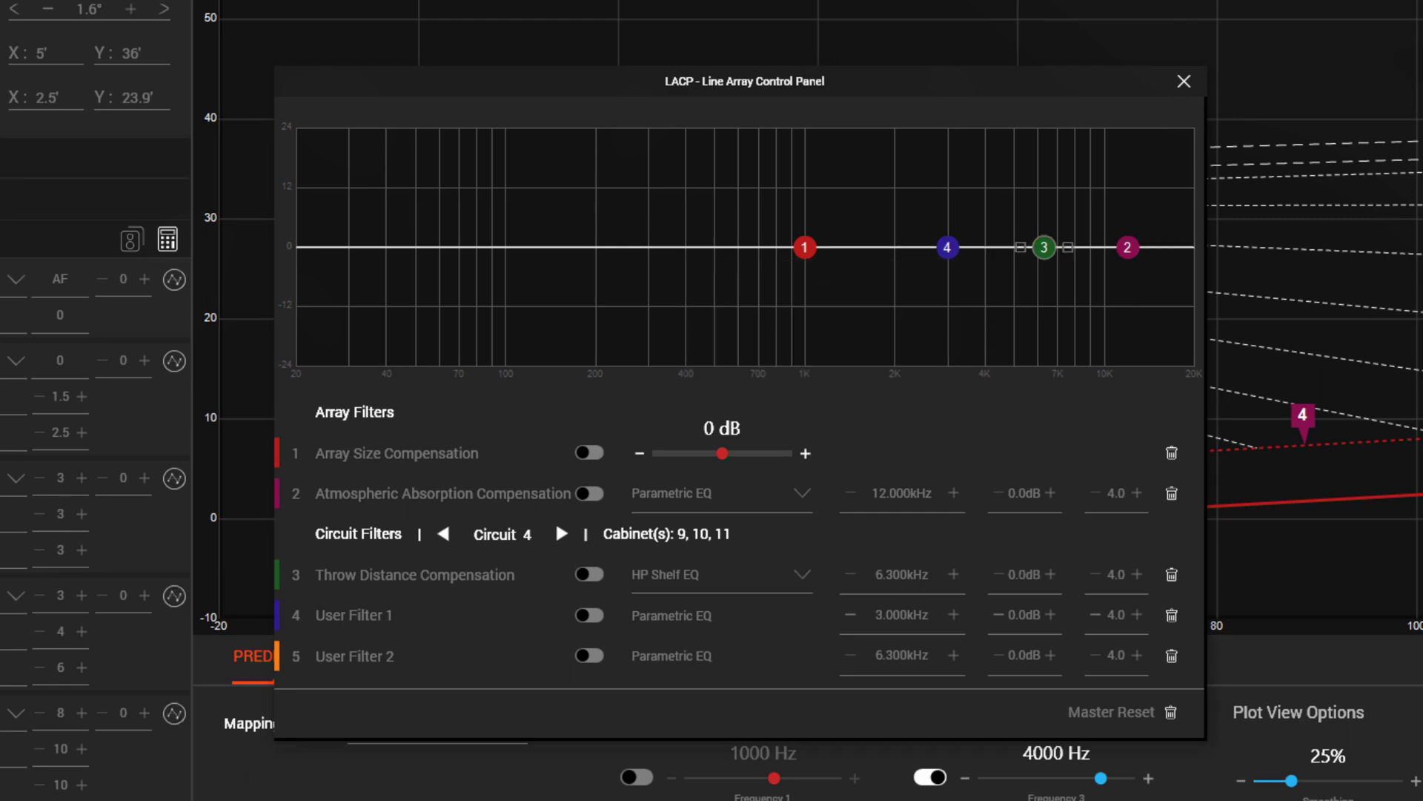
pyautogui.click(560, 532)
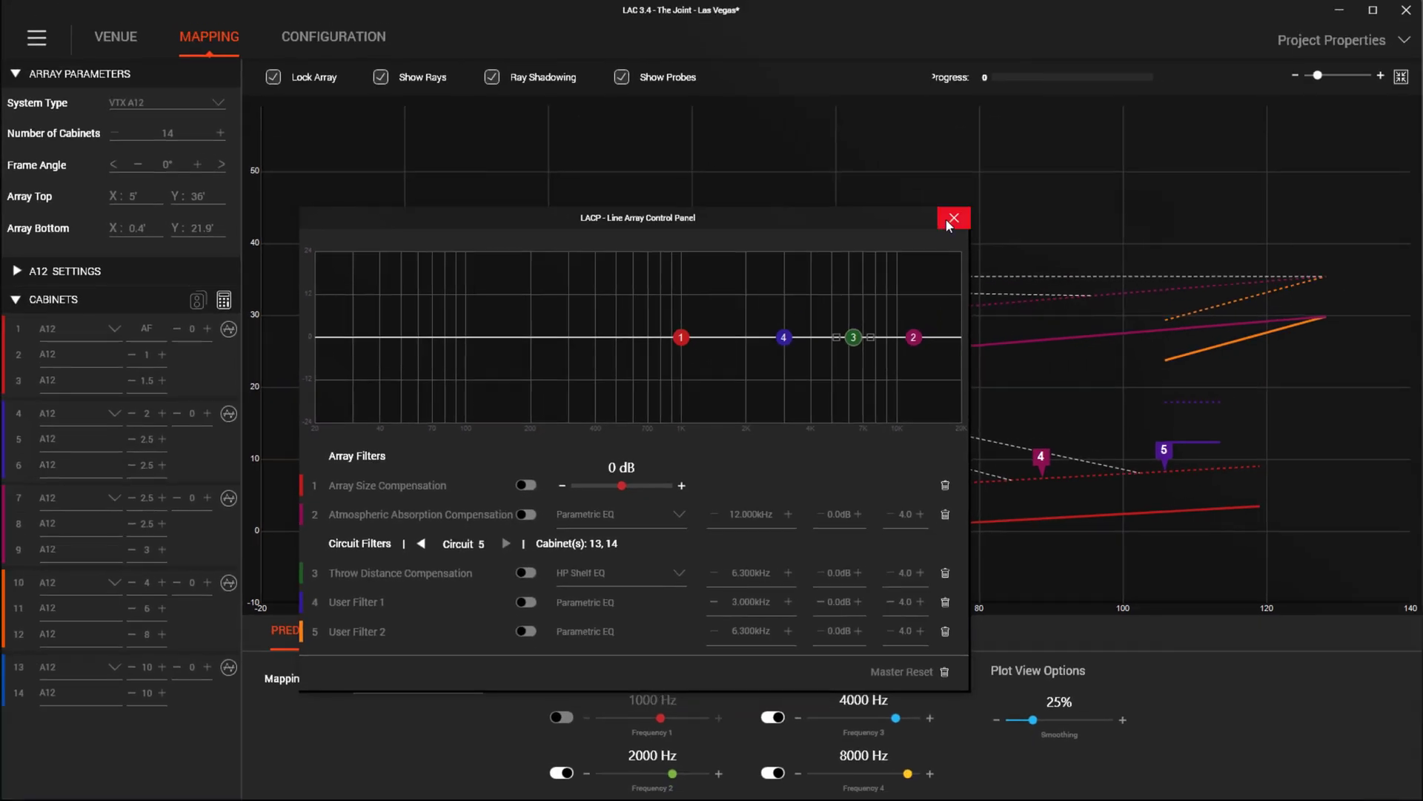
pyautogui.click(962, 213)
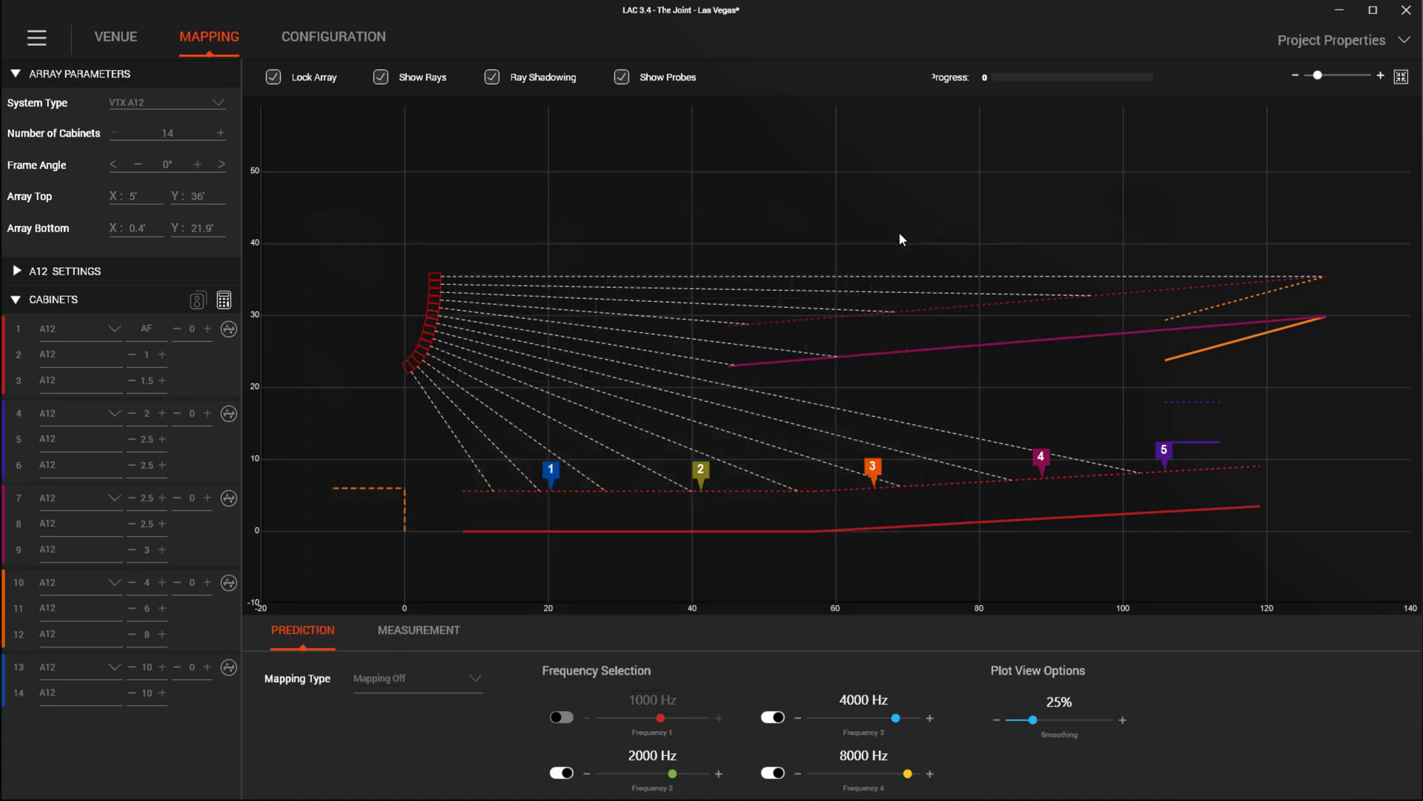
# - Change the cabinets of the first circuit (1 to 3) and the last circuit (13 and 14) to A12W
pyautogui.click(96, 328)
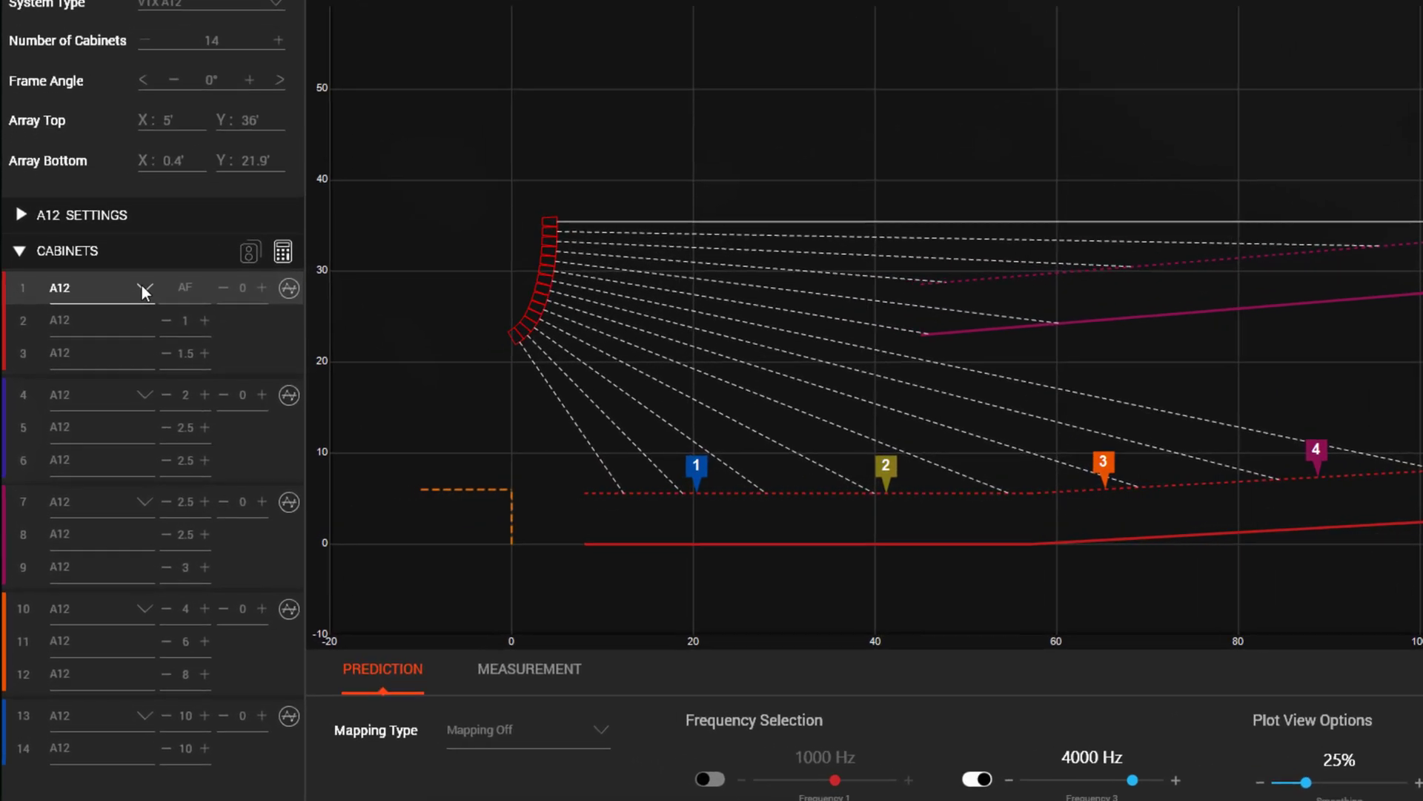
pyautogui.click(139, 317)
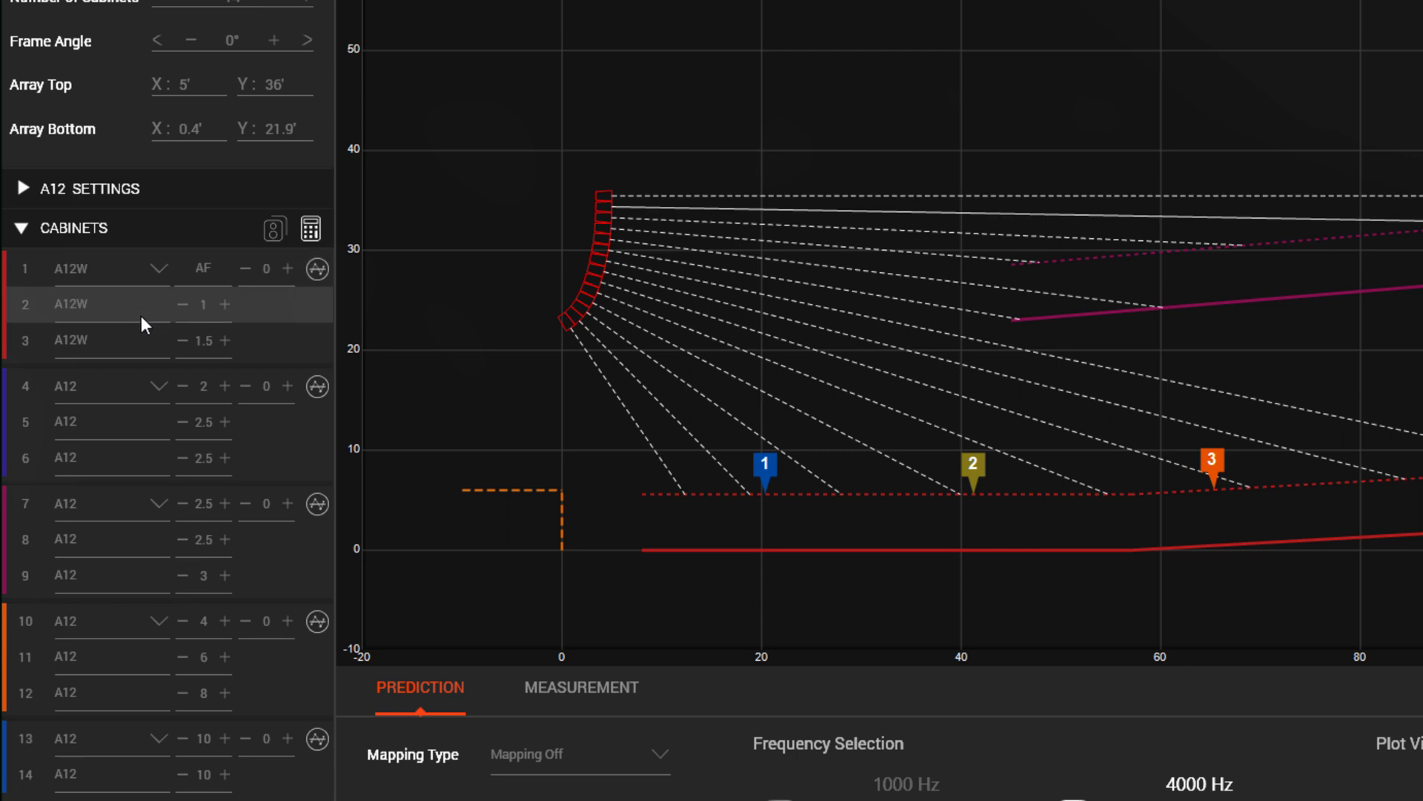
pyautogui.click(160, 737)
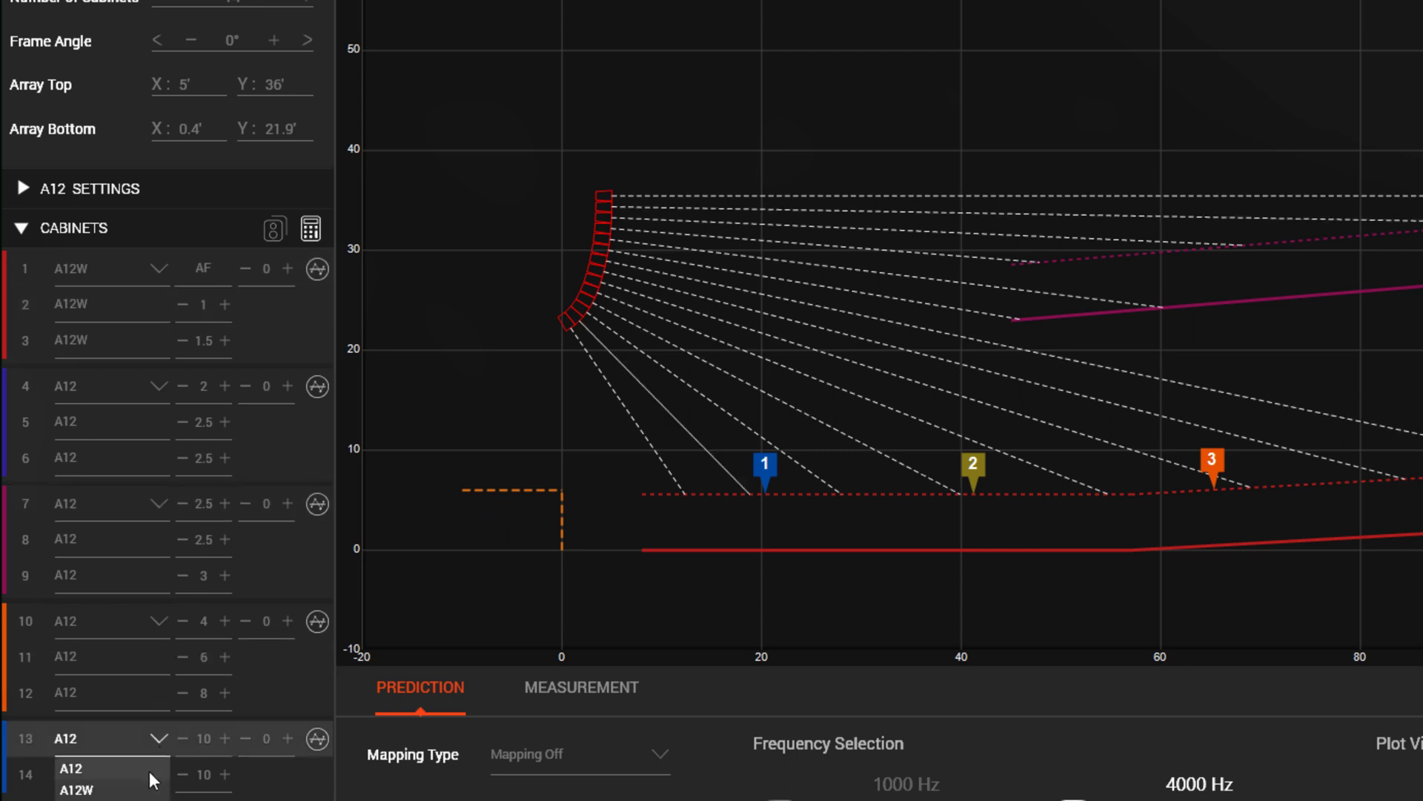
pyautogui.click(77, 789)
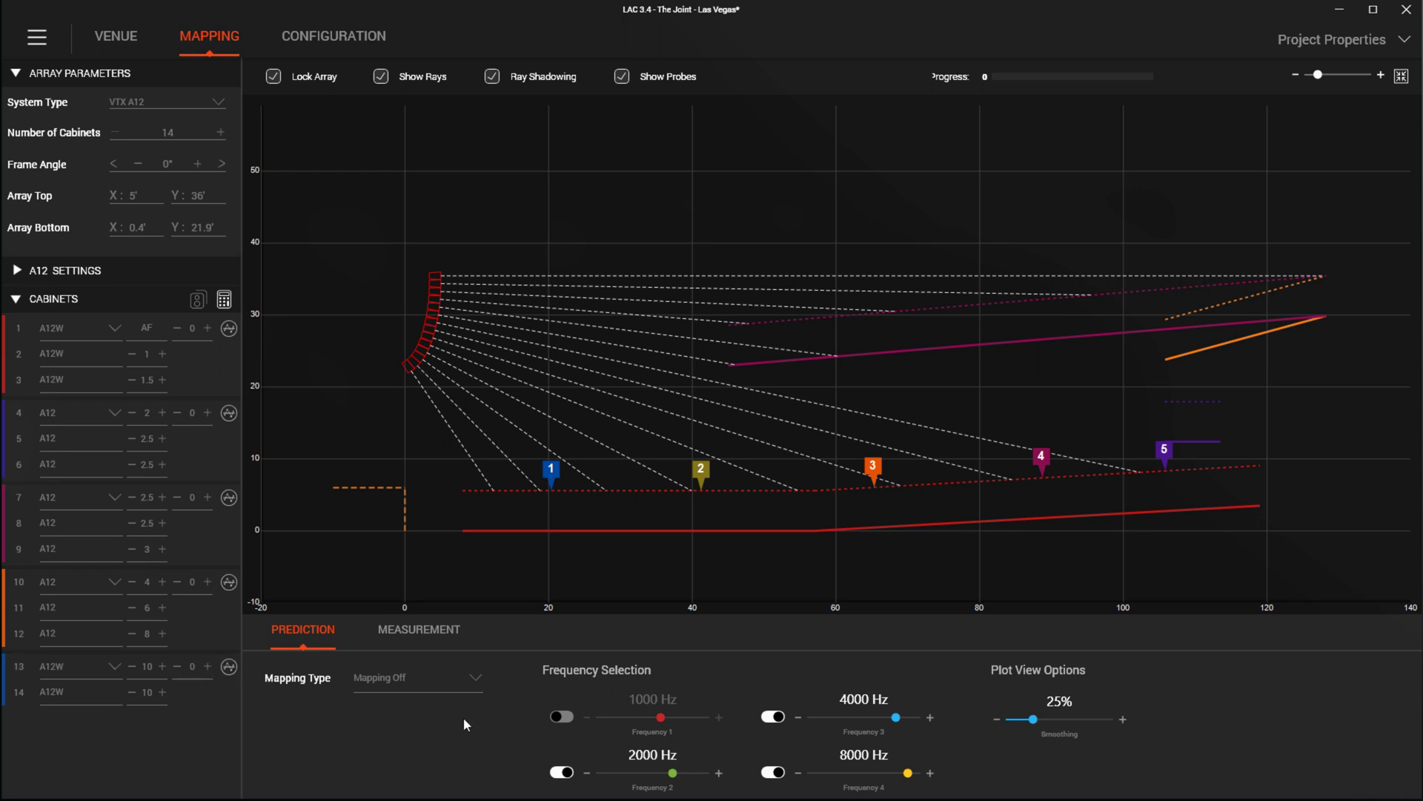
# - Set the mapping type to SPL Mapping and calculate the coverage prediction for the A12 array
pyautogui.click(467, 678)
pyautogui.click(434, 719)
pyautogui.click(436, 717)
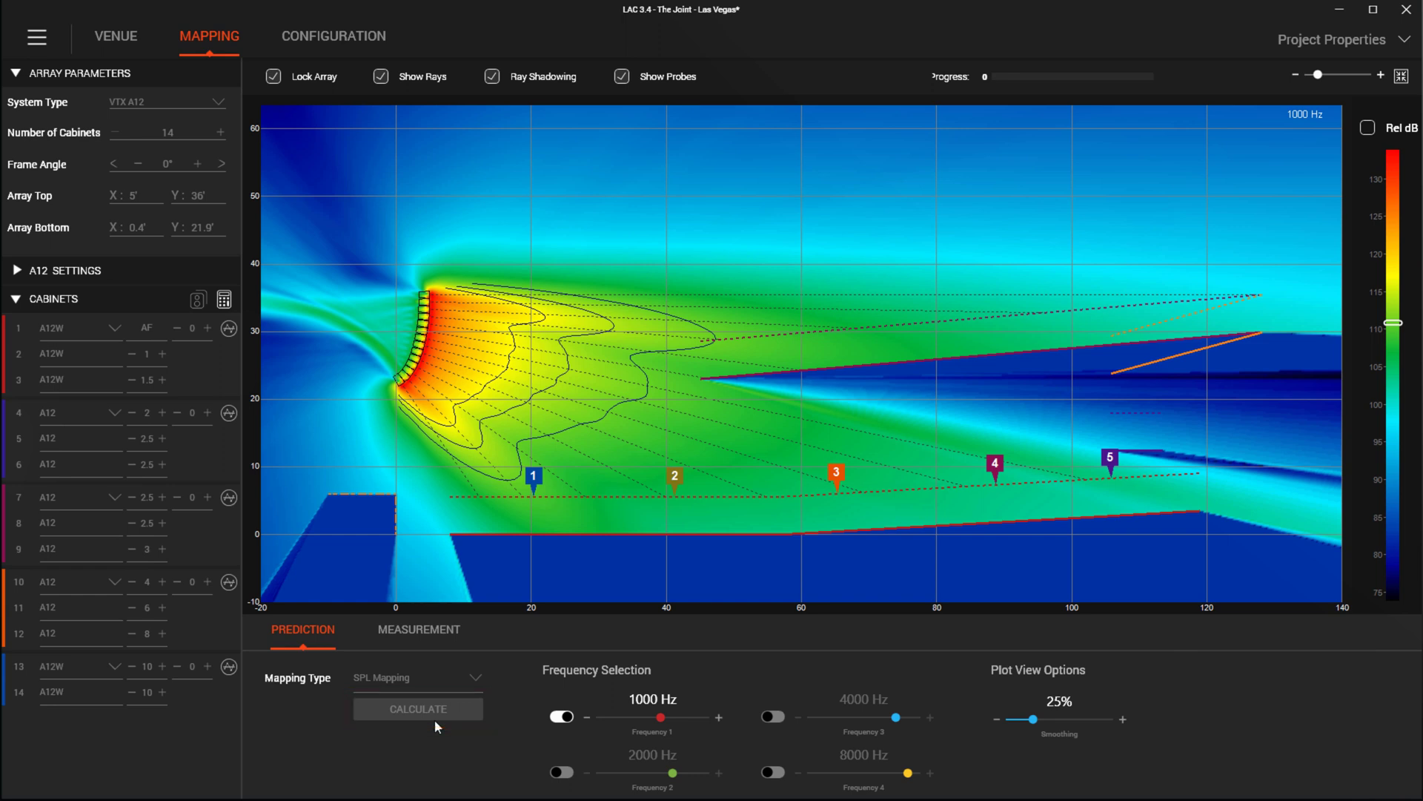
# - Increase the angle of cabinet 9 to 4 and cabinet 8 to 3, and recalculate the SPL mapping
pyautogui.click(162, 550)
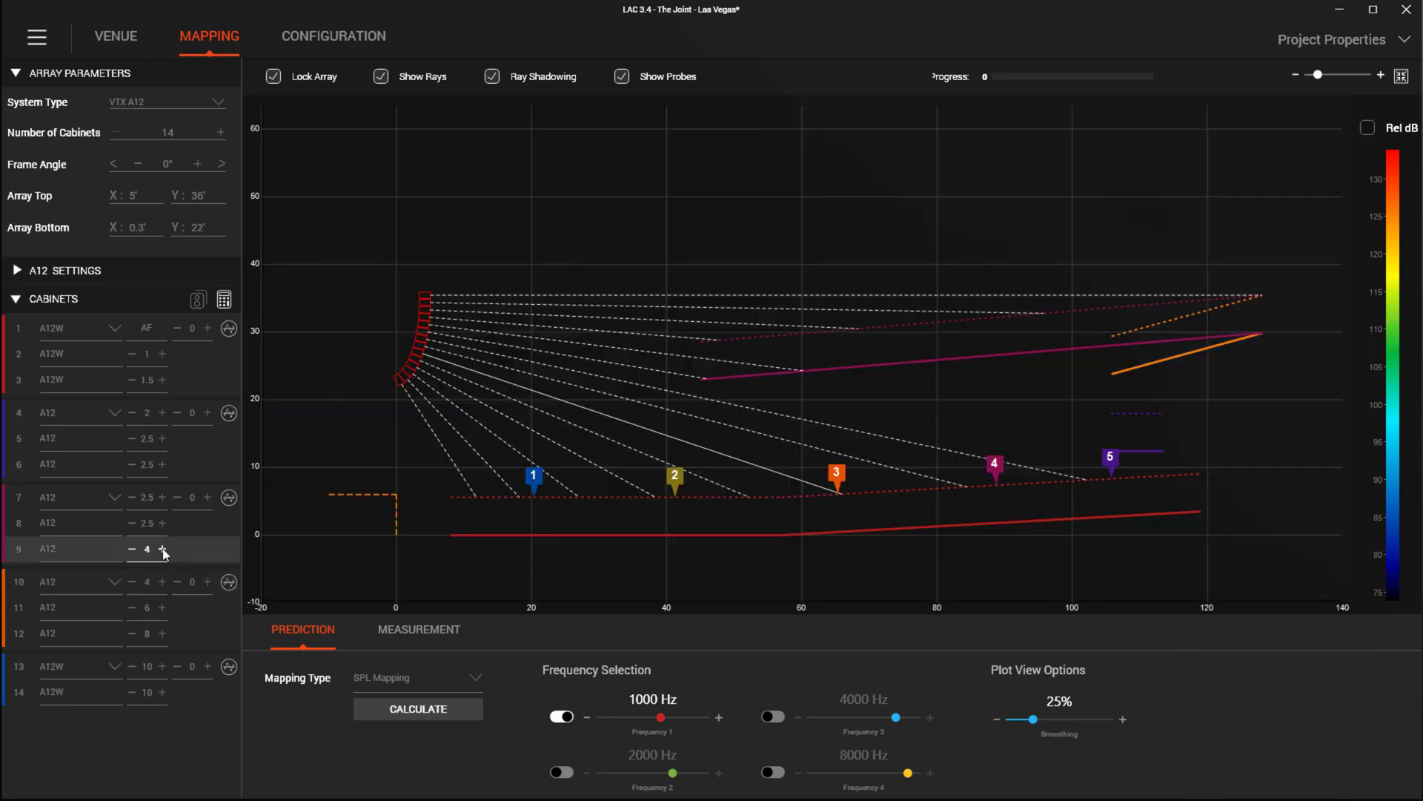
pyautogui.click(163, 523)
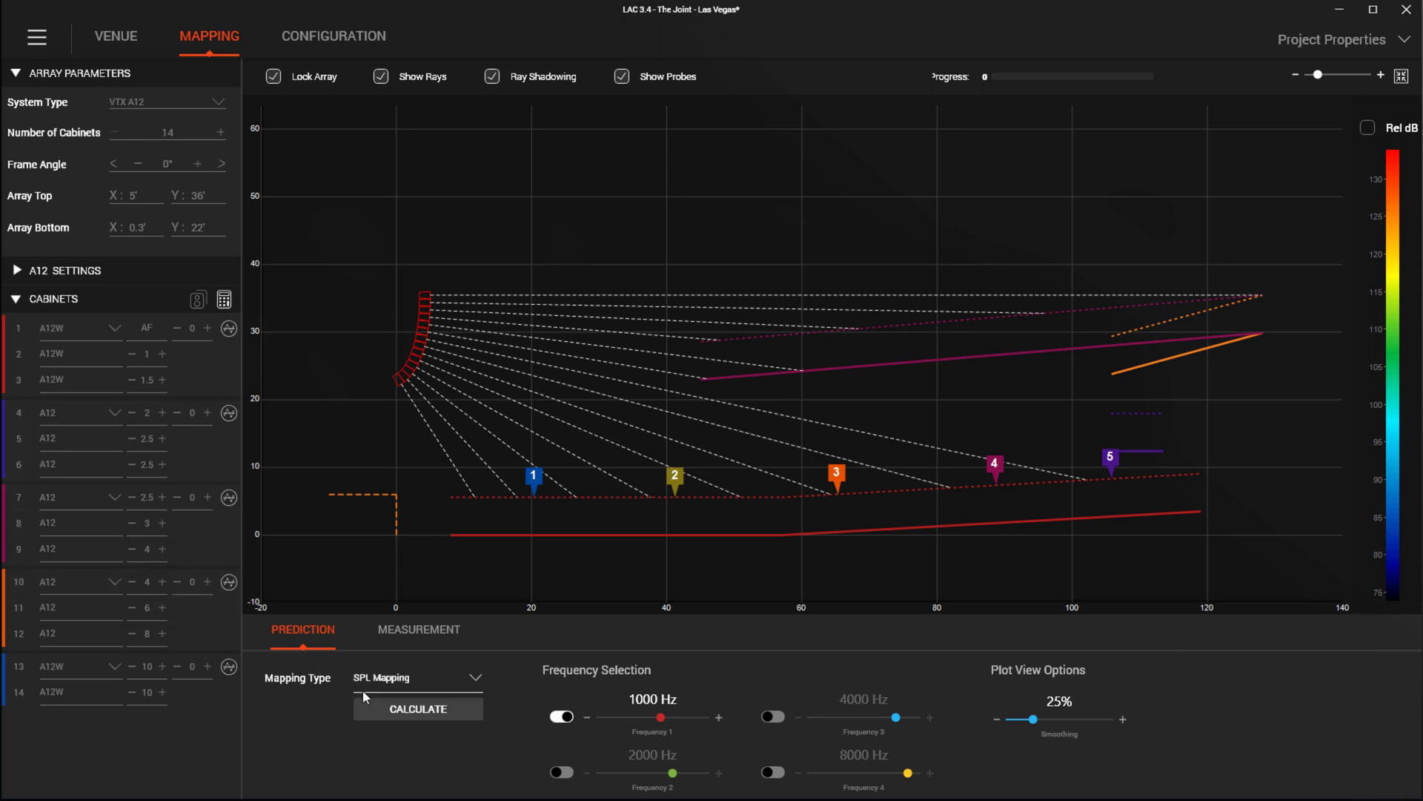
pyautogui.click(383, 709)
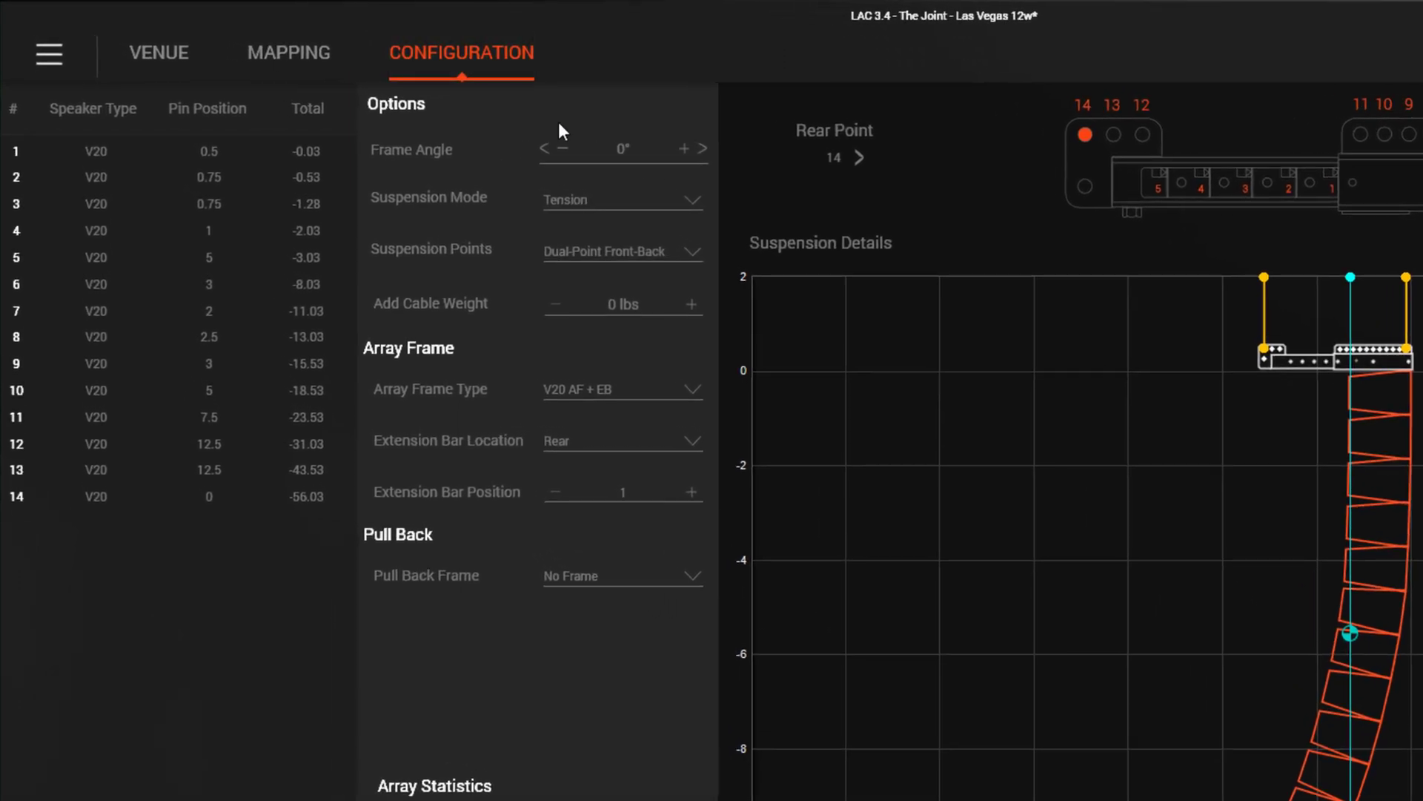
# - Set the V20 array's suspension mode to Compression and choose V20 AF + EB as the array frame type
pyautogui.click(692, 201)
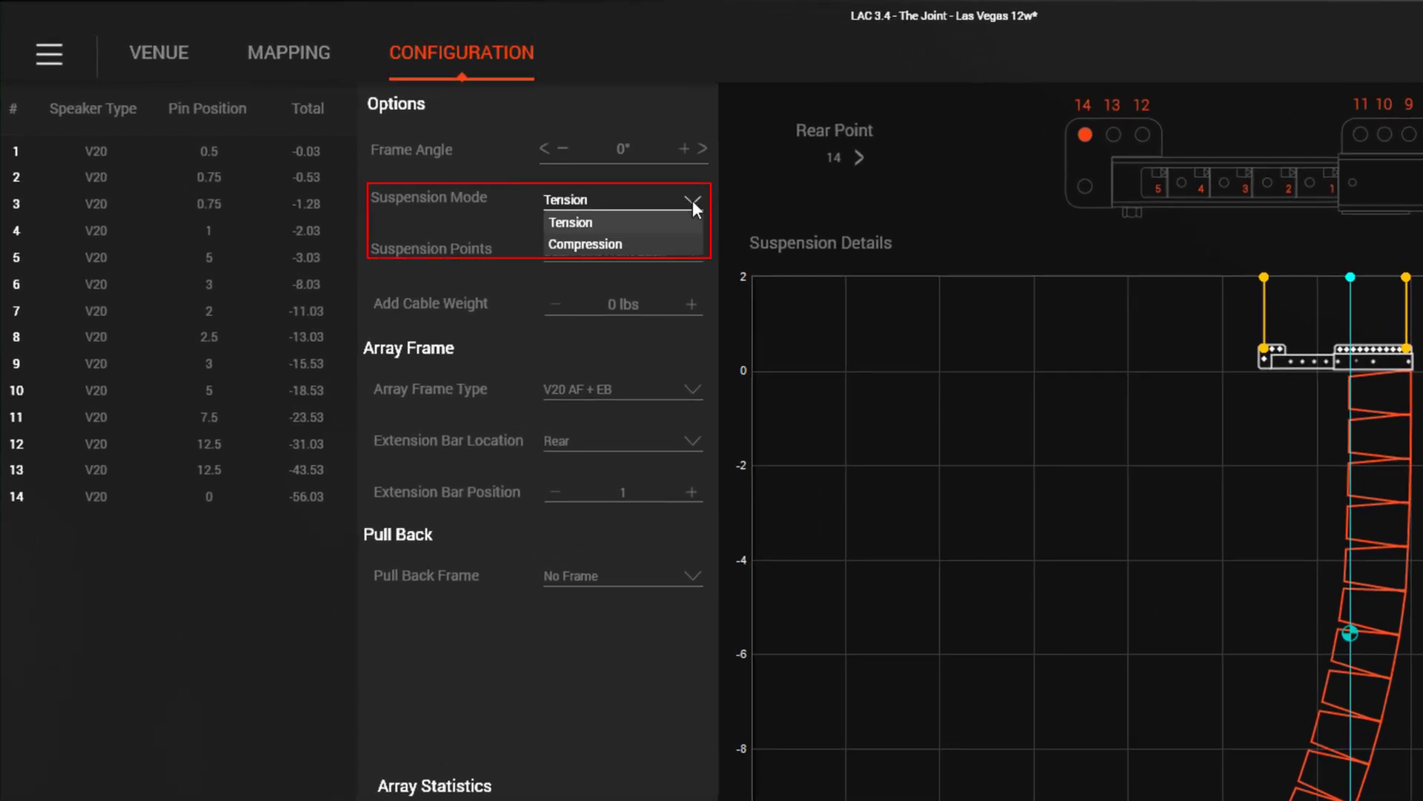
pyautogui.click(687, 243)
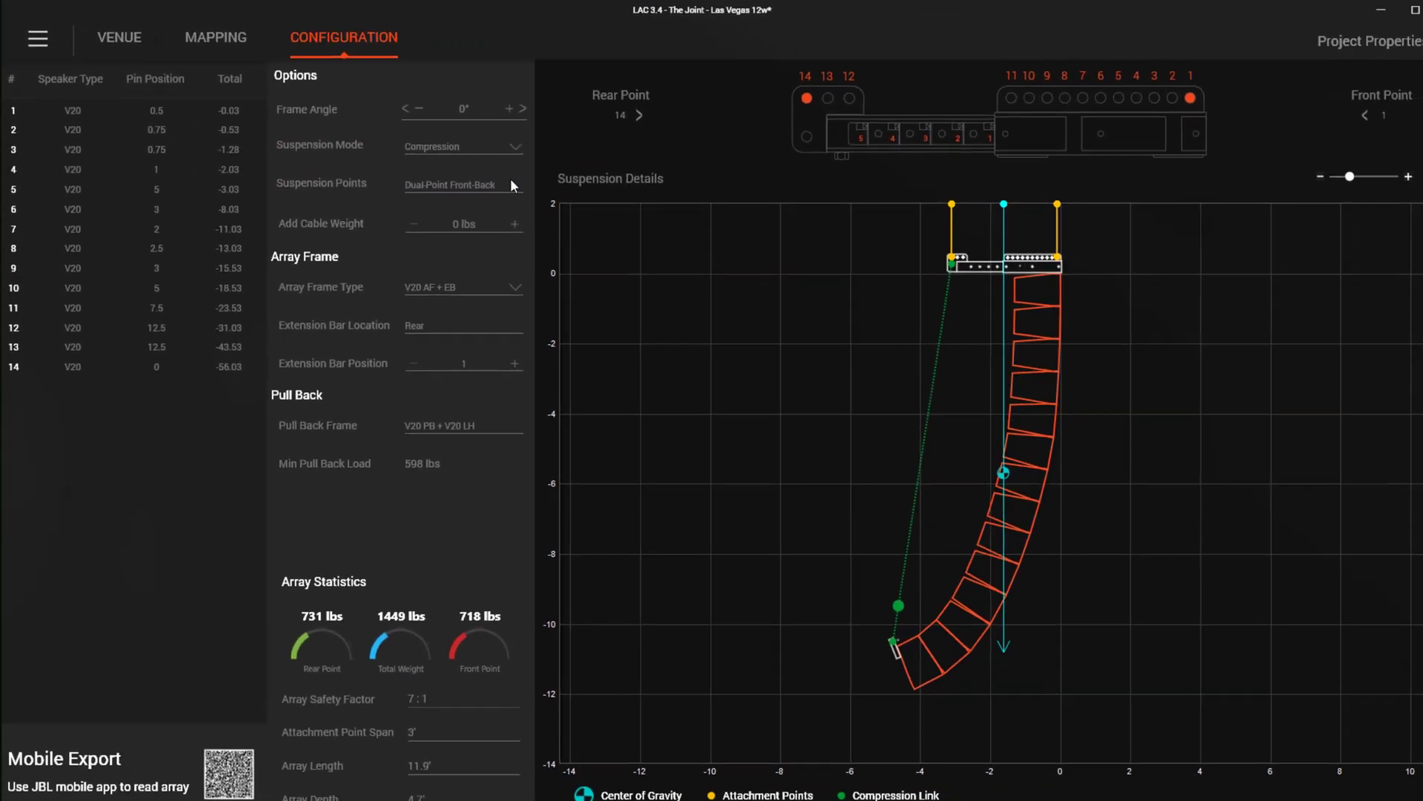
pyautogui.click(498, 280)
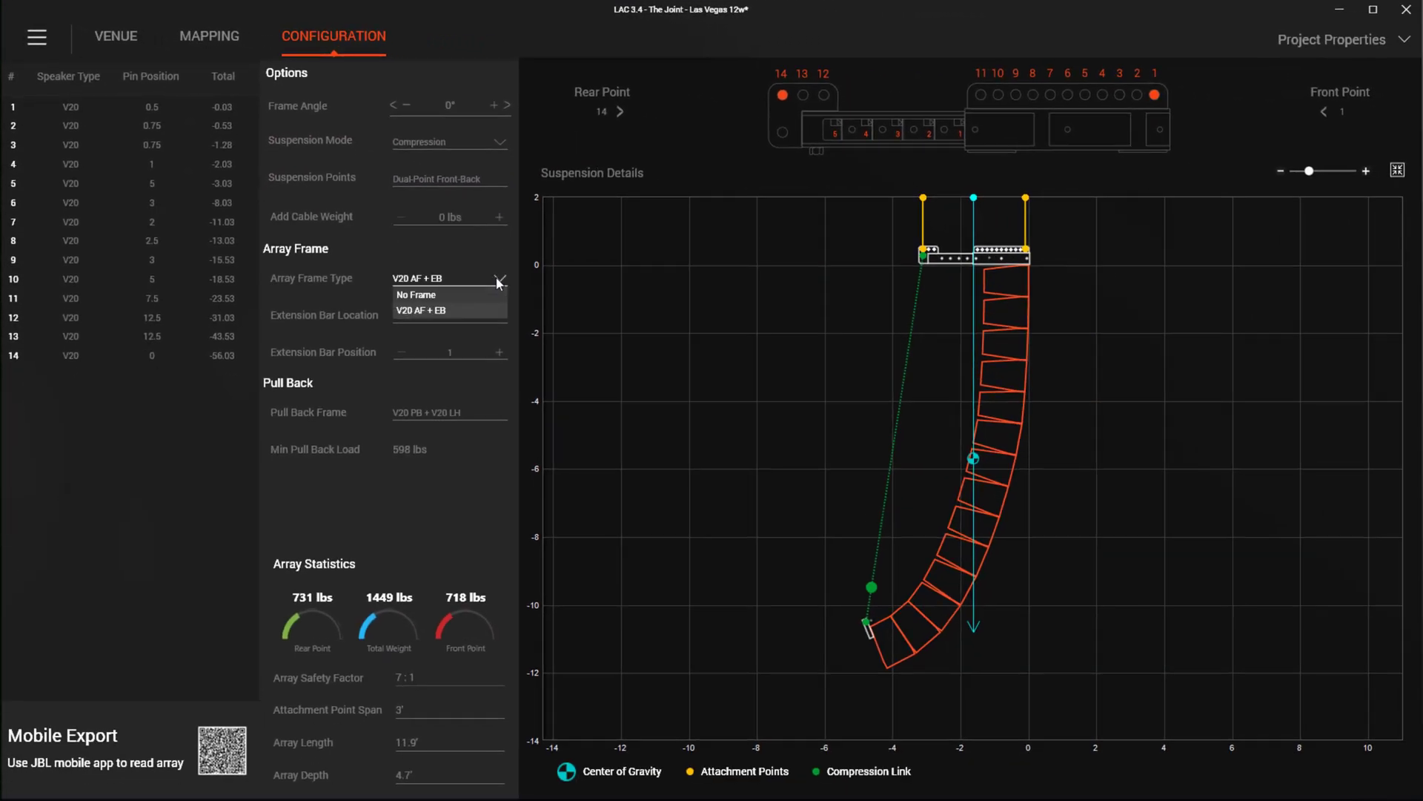
pyautogui.click(499, 310)
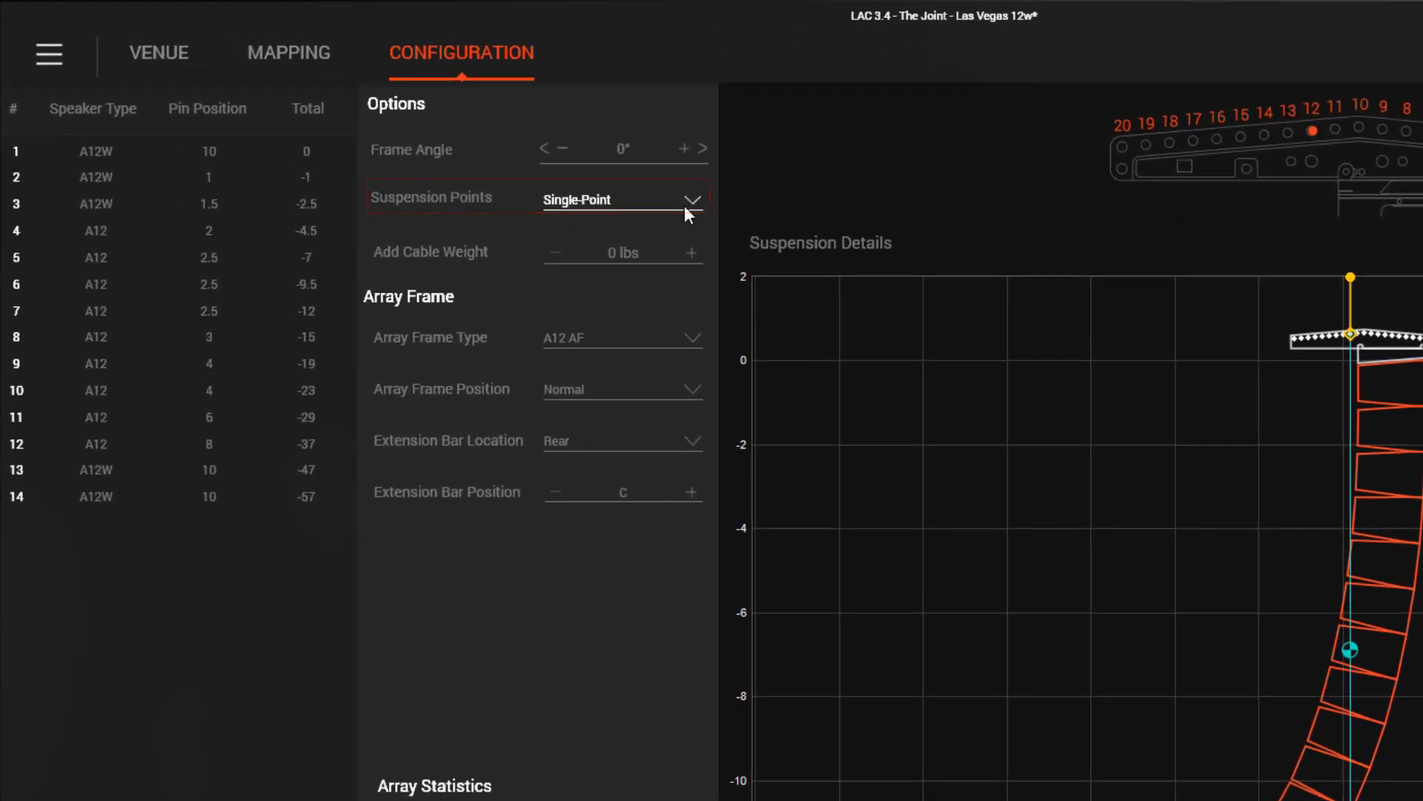
# - Select Single-Point suspension for the A12 array and change it to Dual-Point Front-Back
pyautogui.click(685, 209)
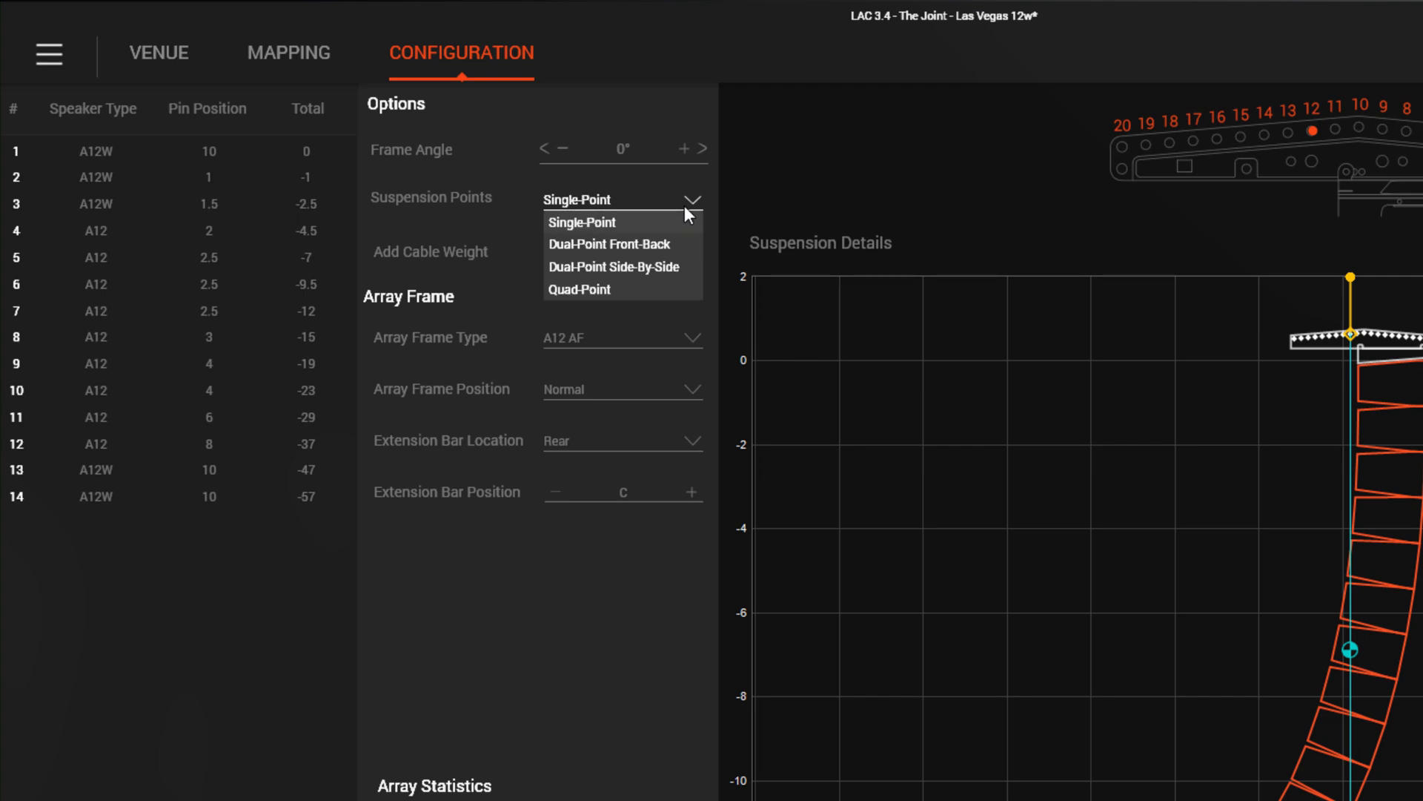
pyautogui.click(683, 222)
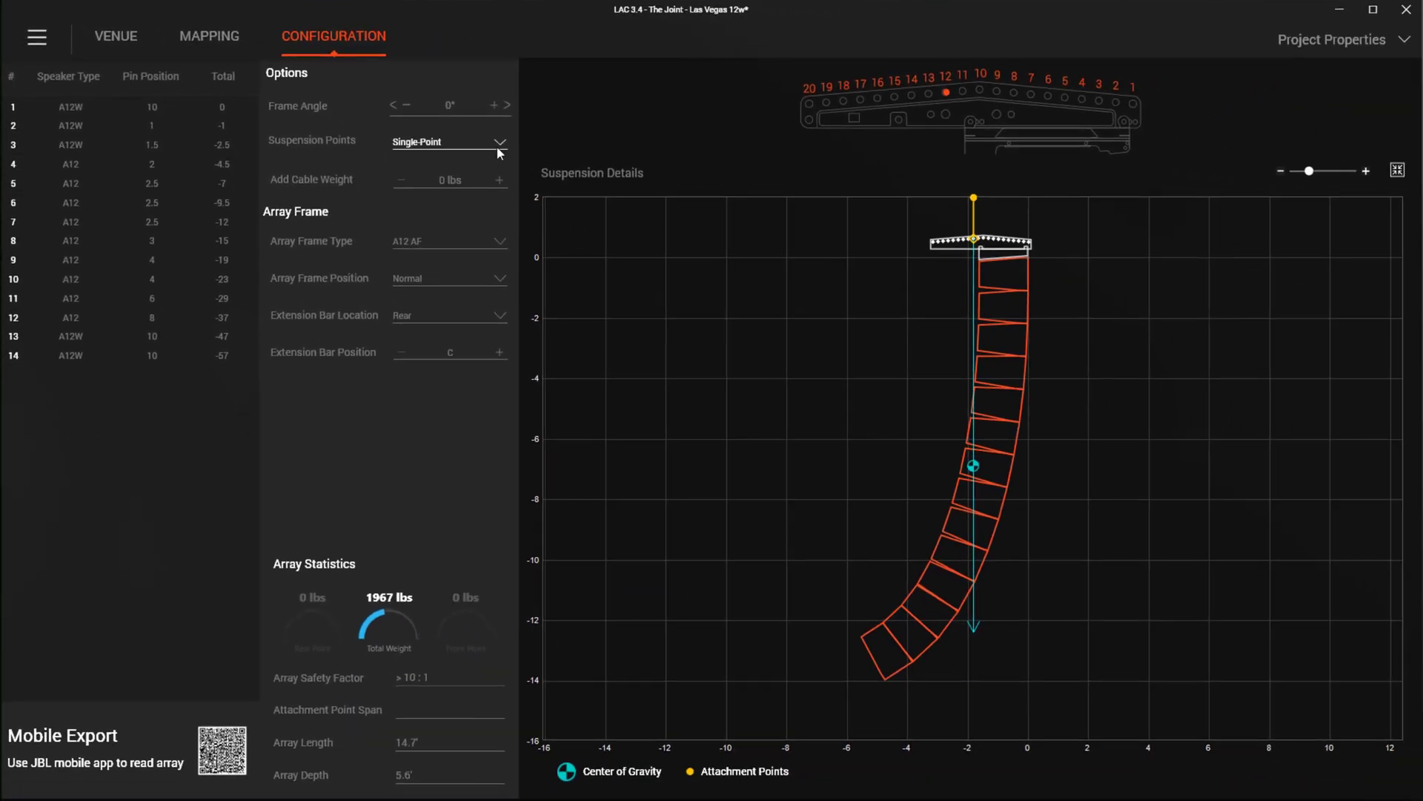
pyautogui.click(499, 151)
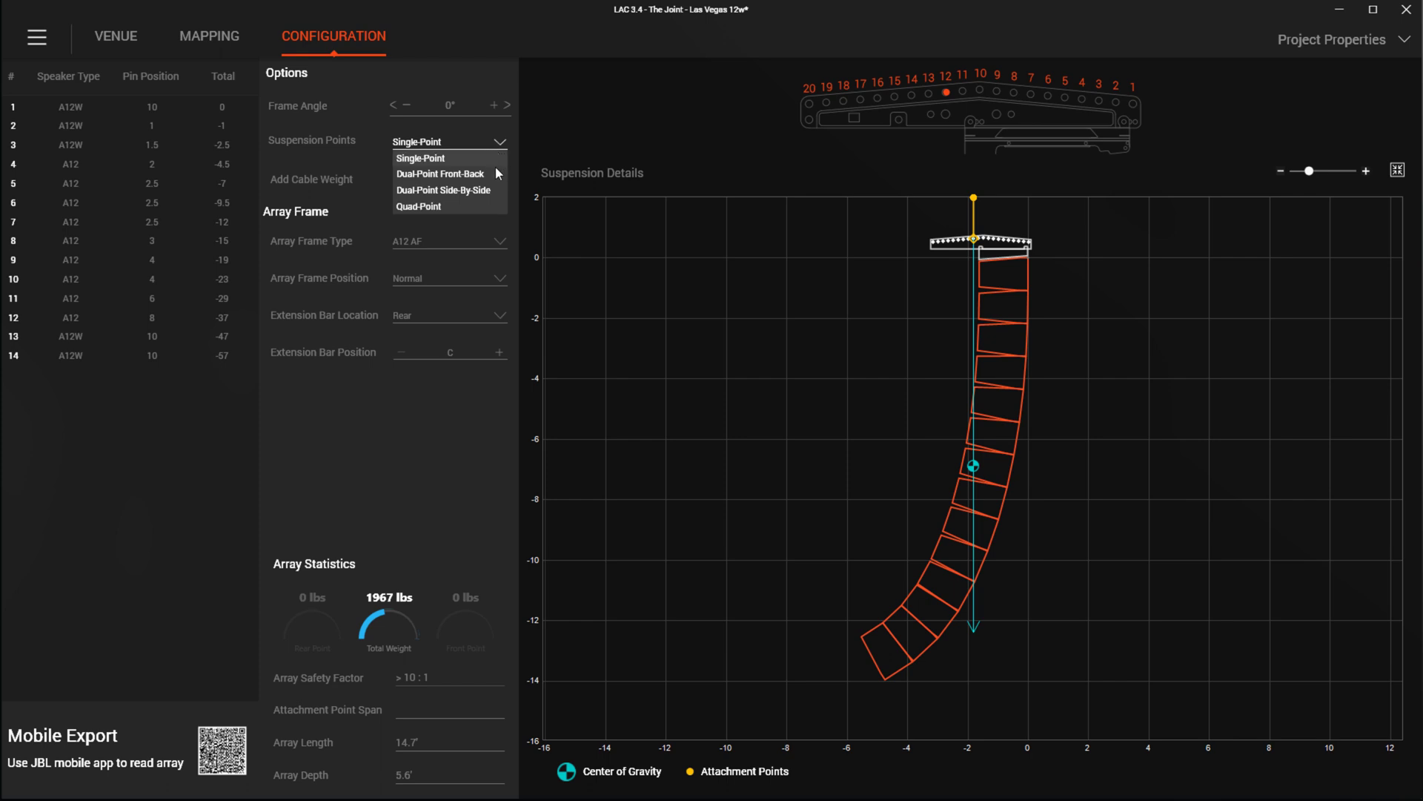
pyautogui.click(496, 175)
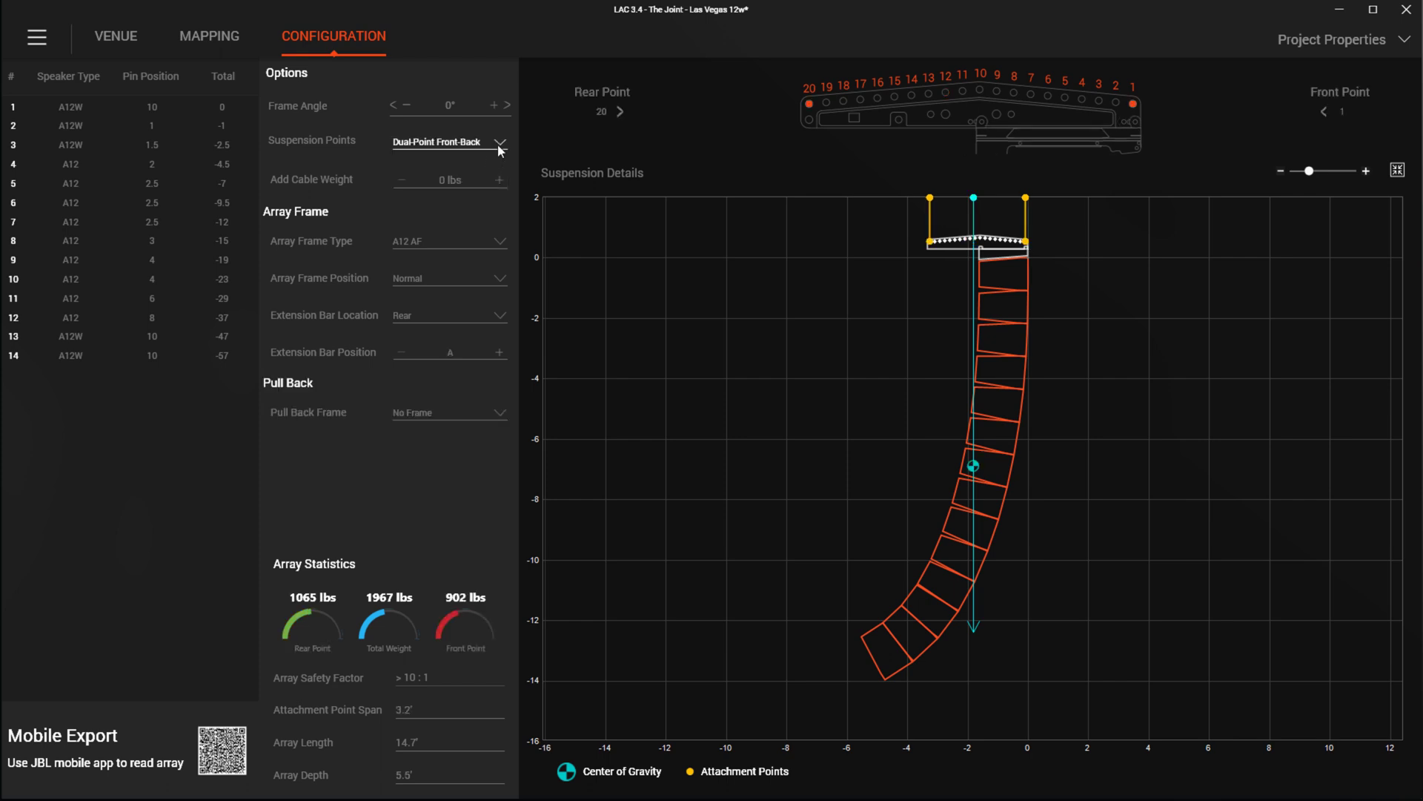
# - Switch the A12 array's suspension points to Dual-Point Side-By-Side and finally to Quad-Point
pyautogui.click(497, 144)
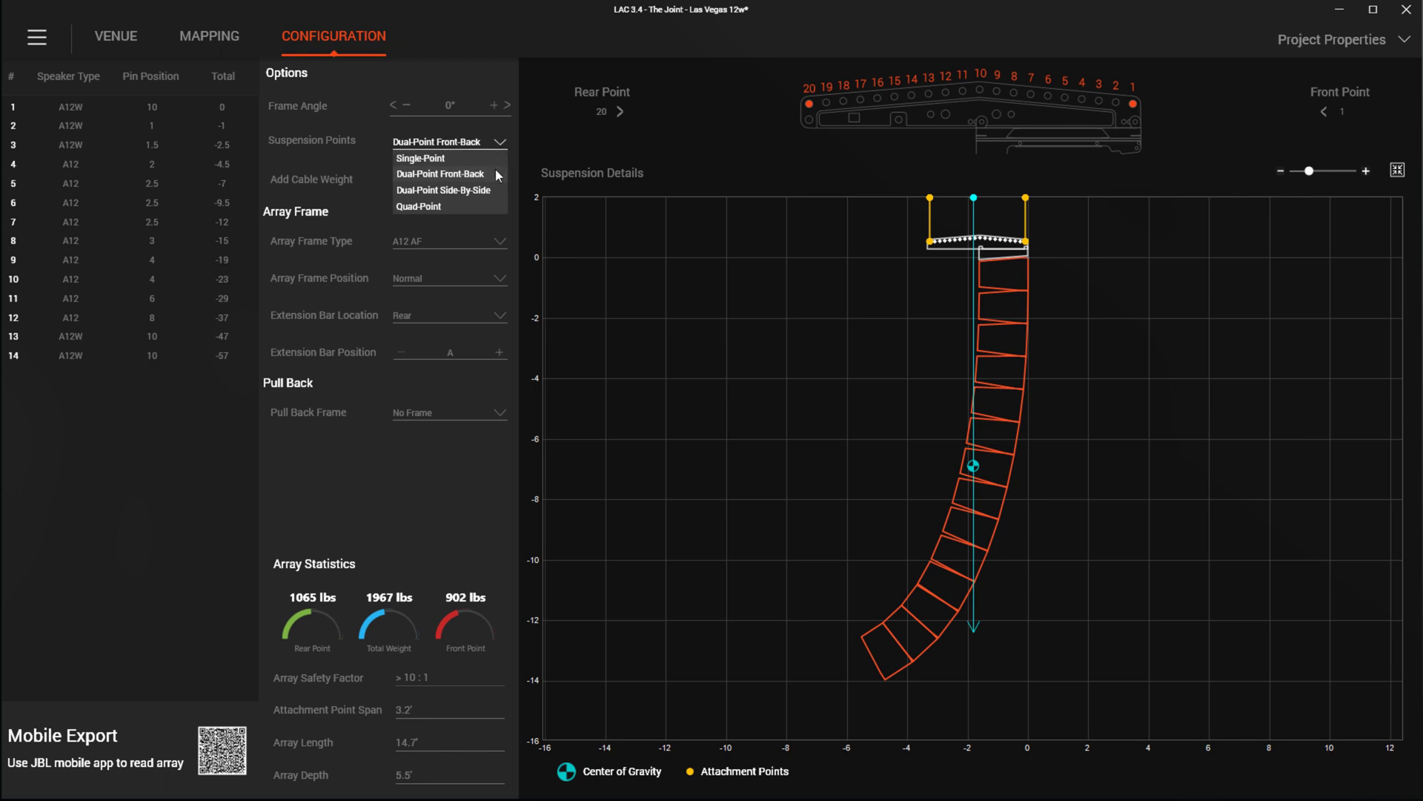
pyautogui.click(495, 191)
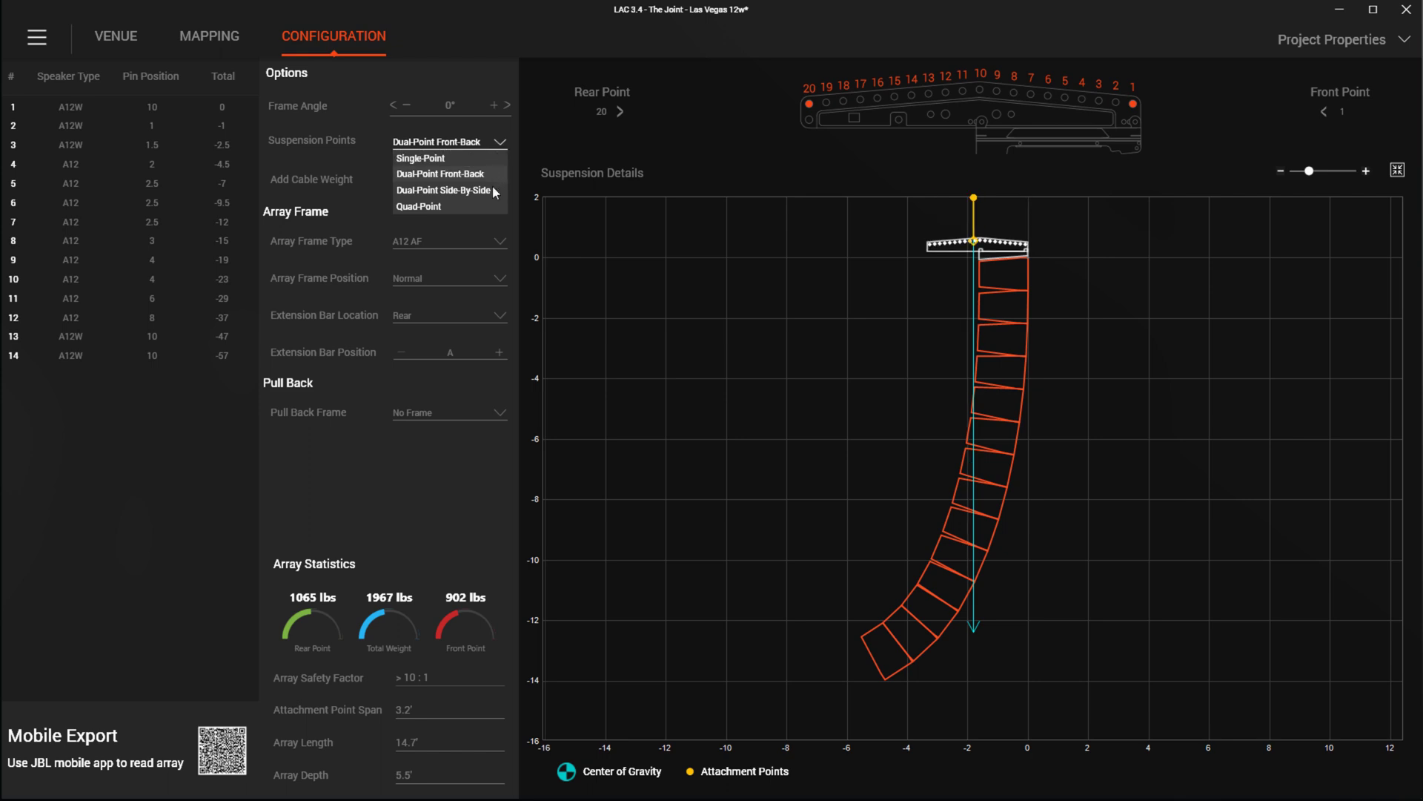
pyautogui.click(501, 140)
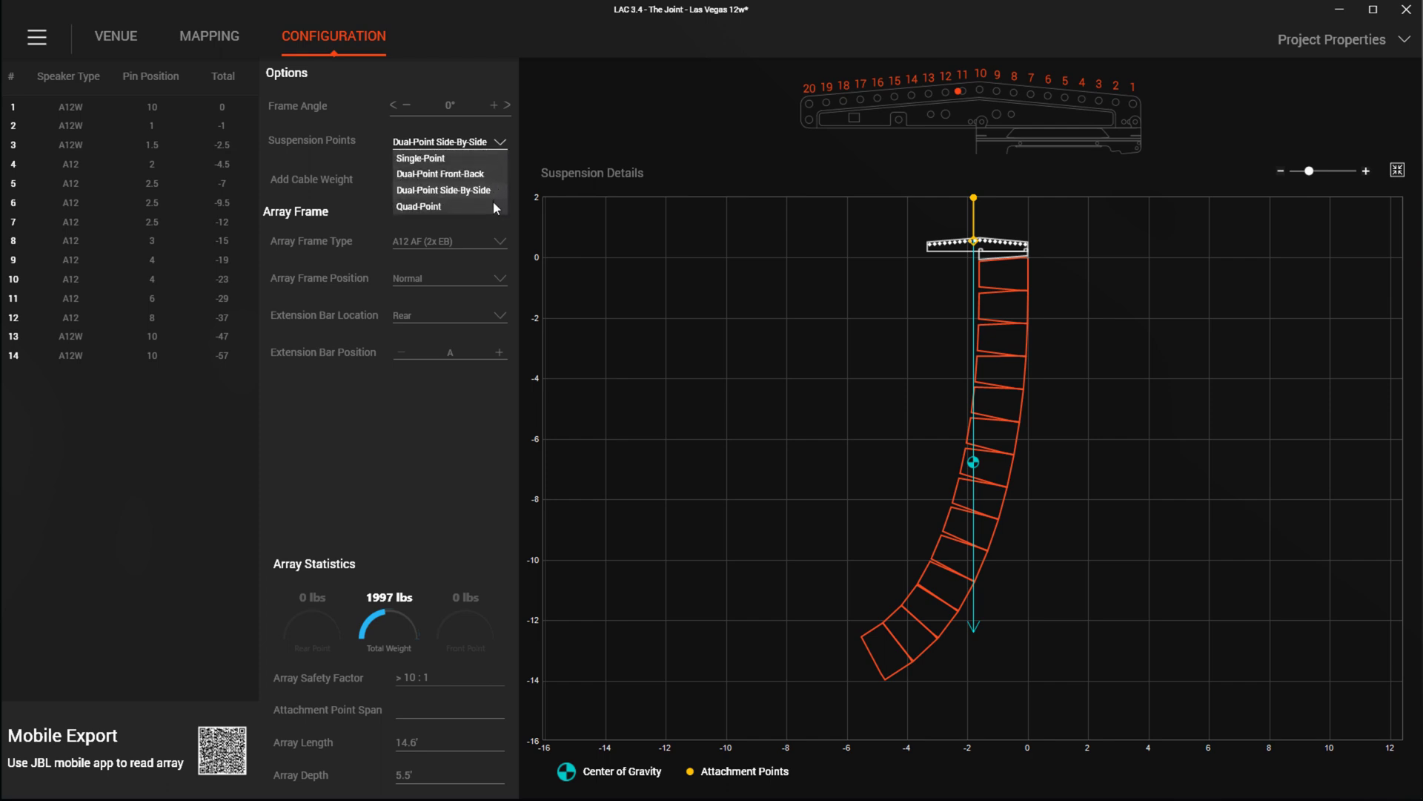
pyautogui.click(495, 208)
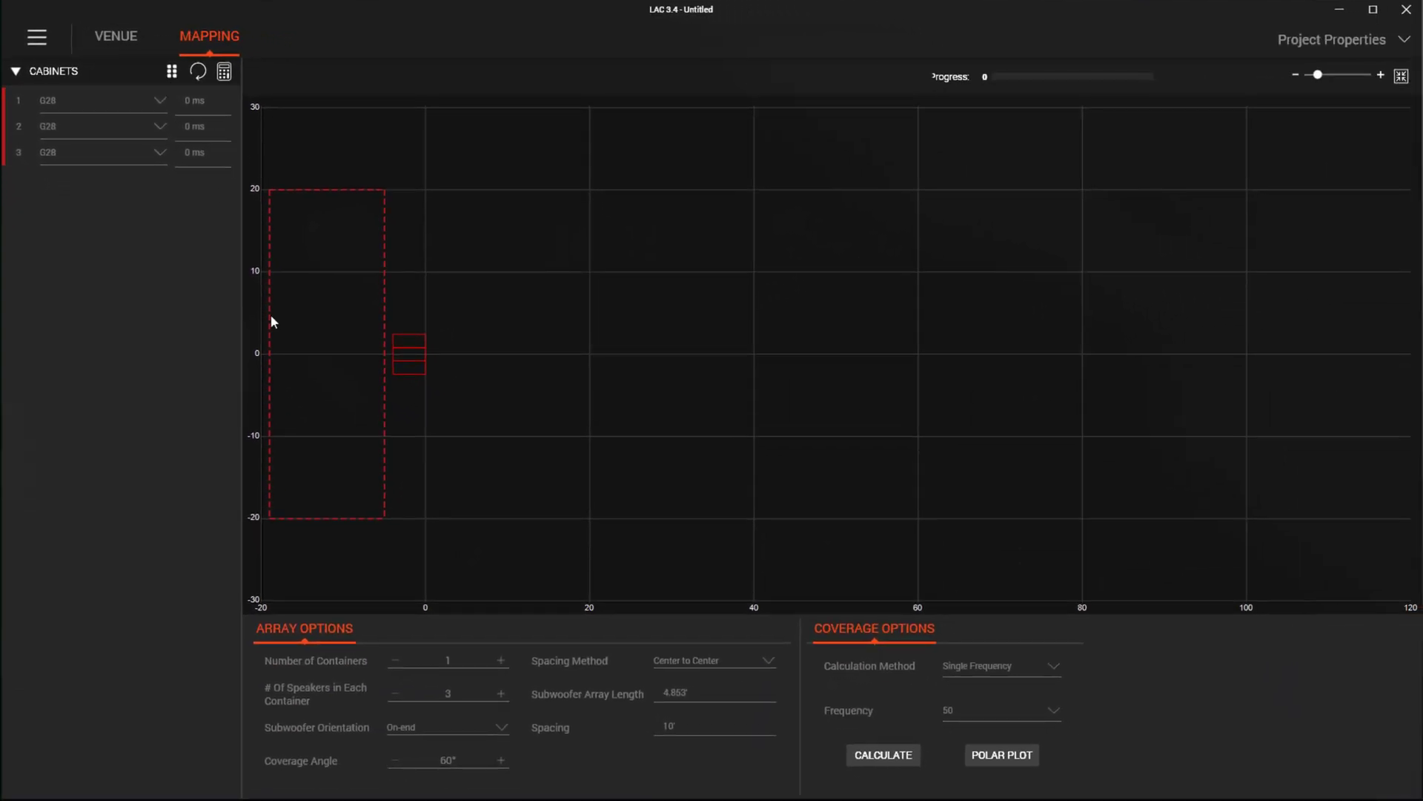
# - Increase the number of containers in the G28 subwoofer array to 6
pyautogui.click(500, 660)
pyautogui.click(501, 660)
pyautogui.click(500, 660)
pyautogui.click(500, 660)
pyautogui.click(500, 660)
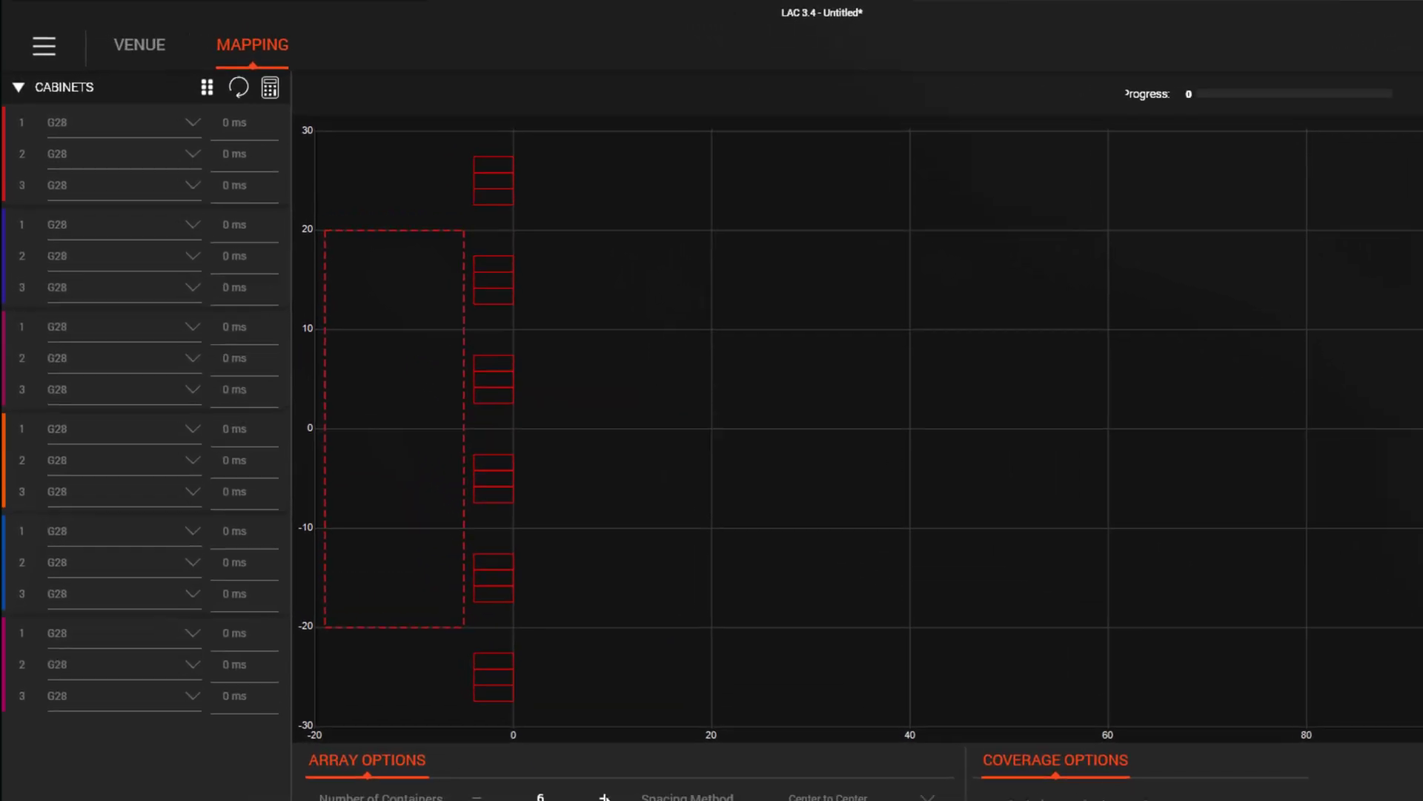
# - Set the first container's cabinets to B18 with the second one as B18 - Cardioid, and apply this configuration to all containers
pyautogui.click(192, 123)
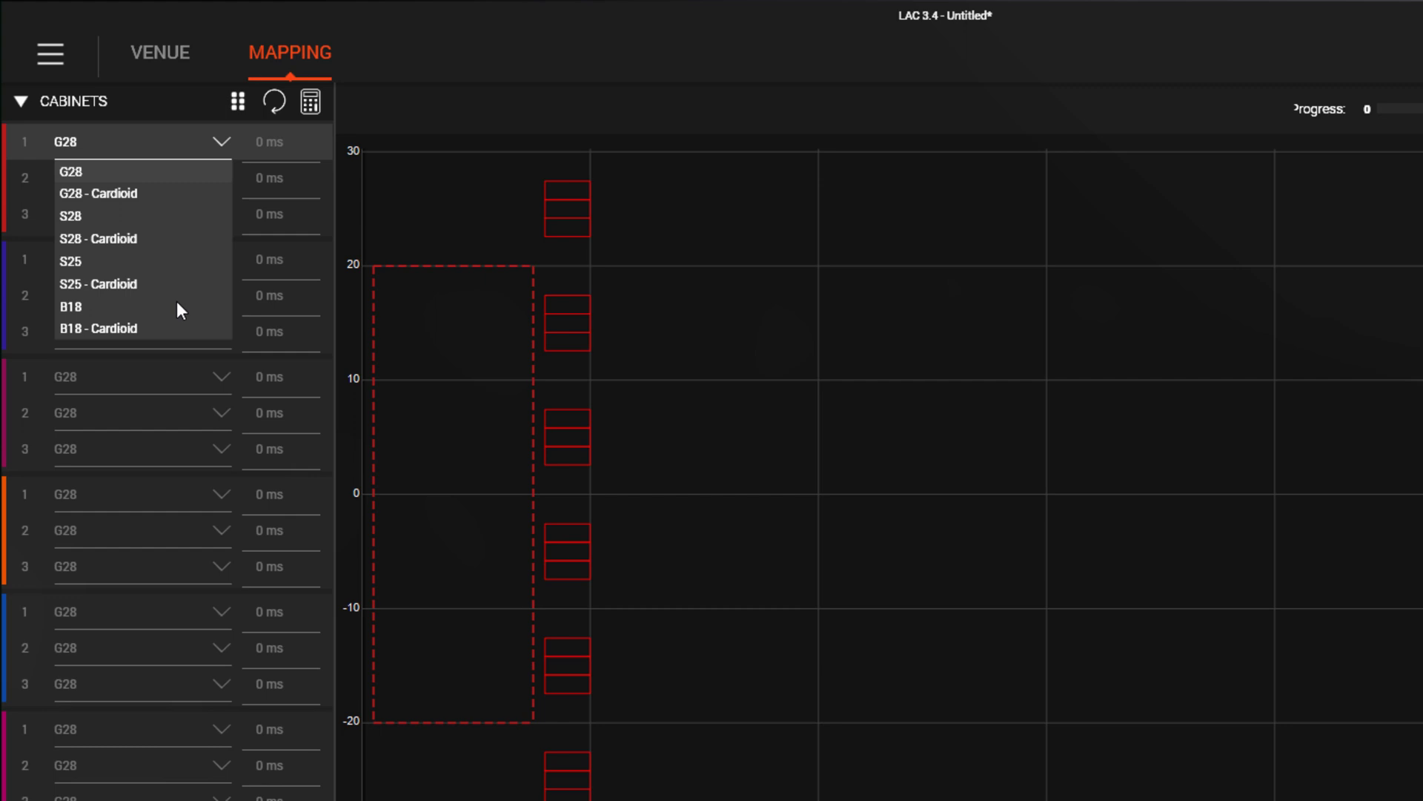
pyautogui.click(176, 304)
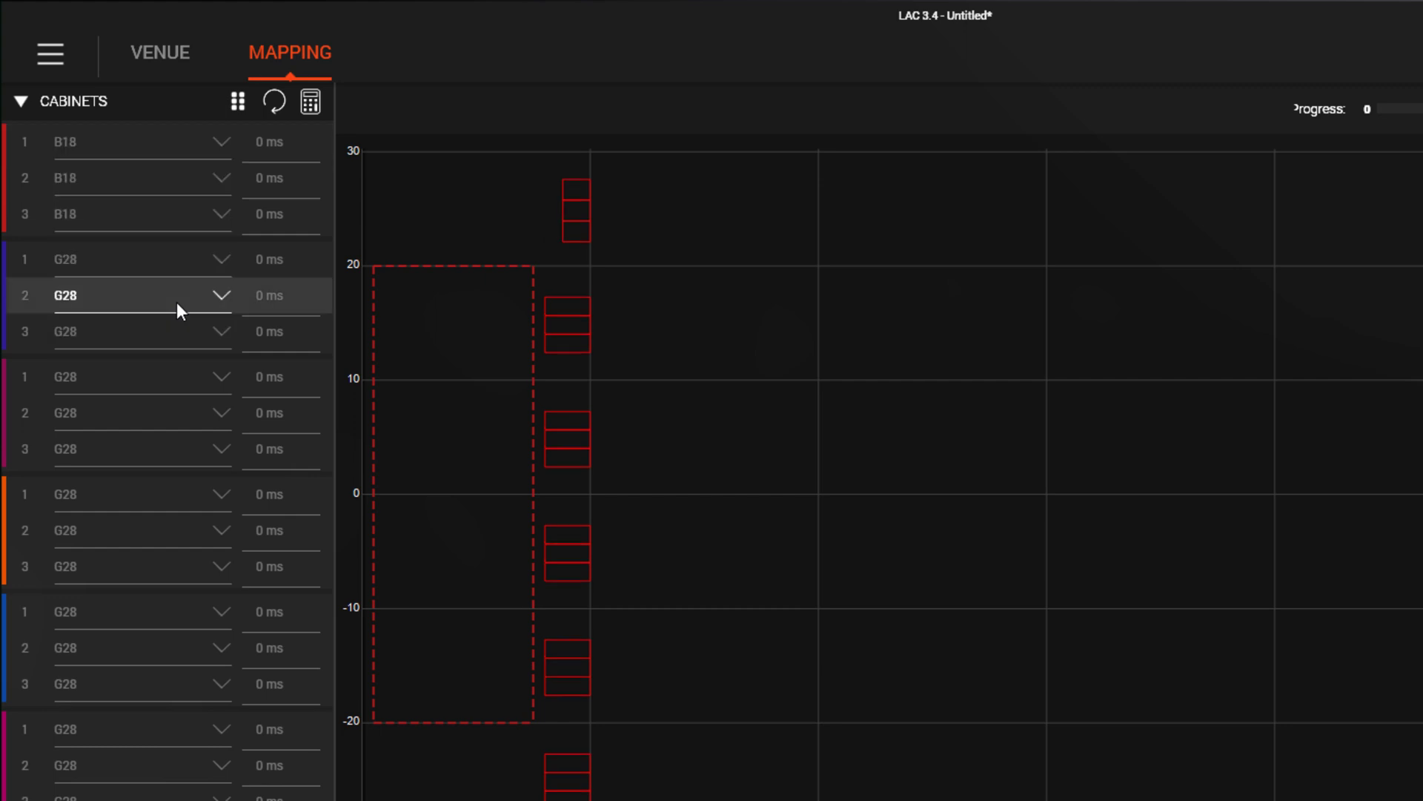
pyautogui.click(220, 180)
pyautogui.click(203, 230)
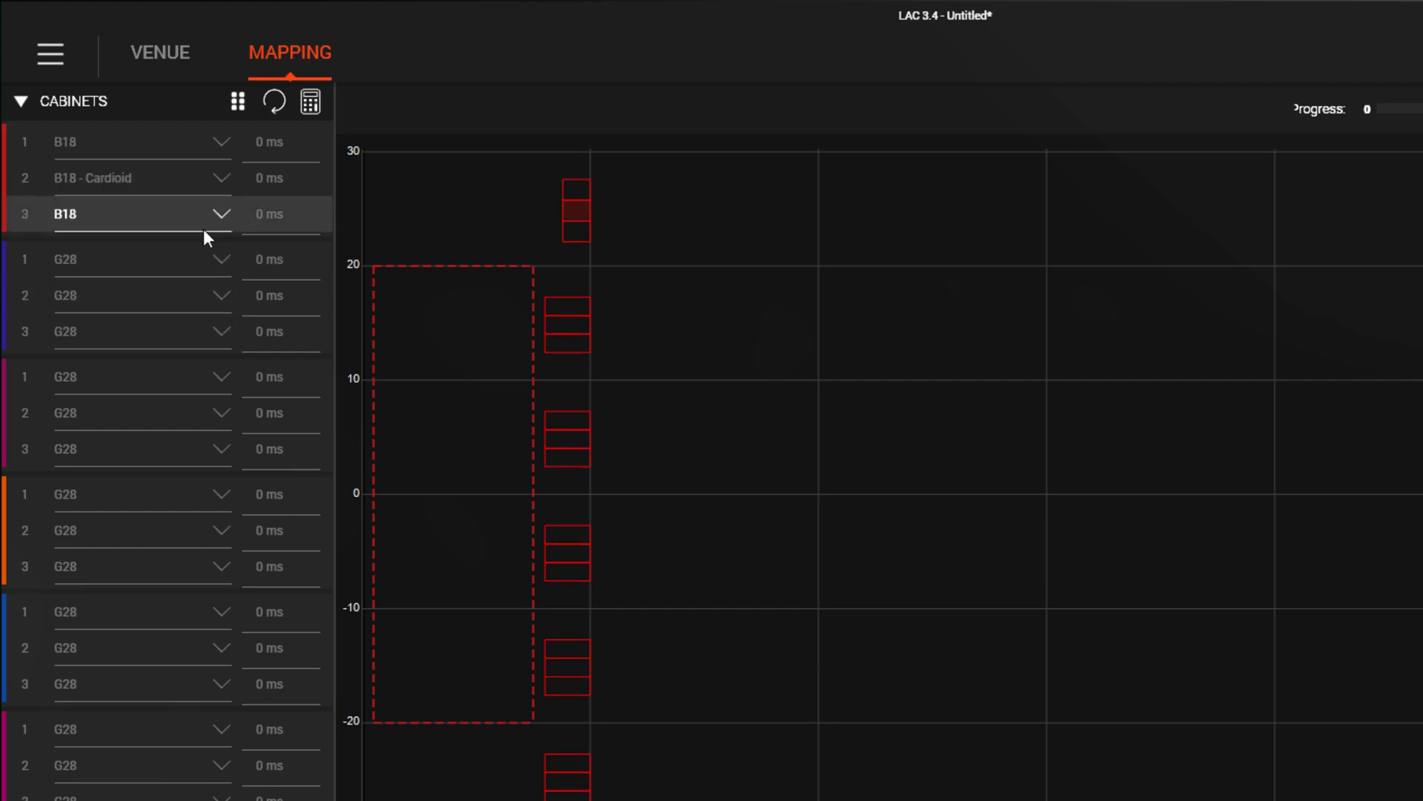
pyautogui.click(237, 103)
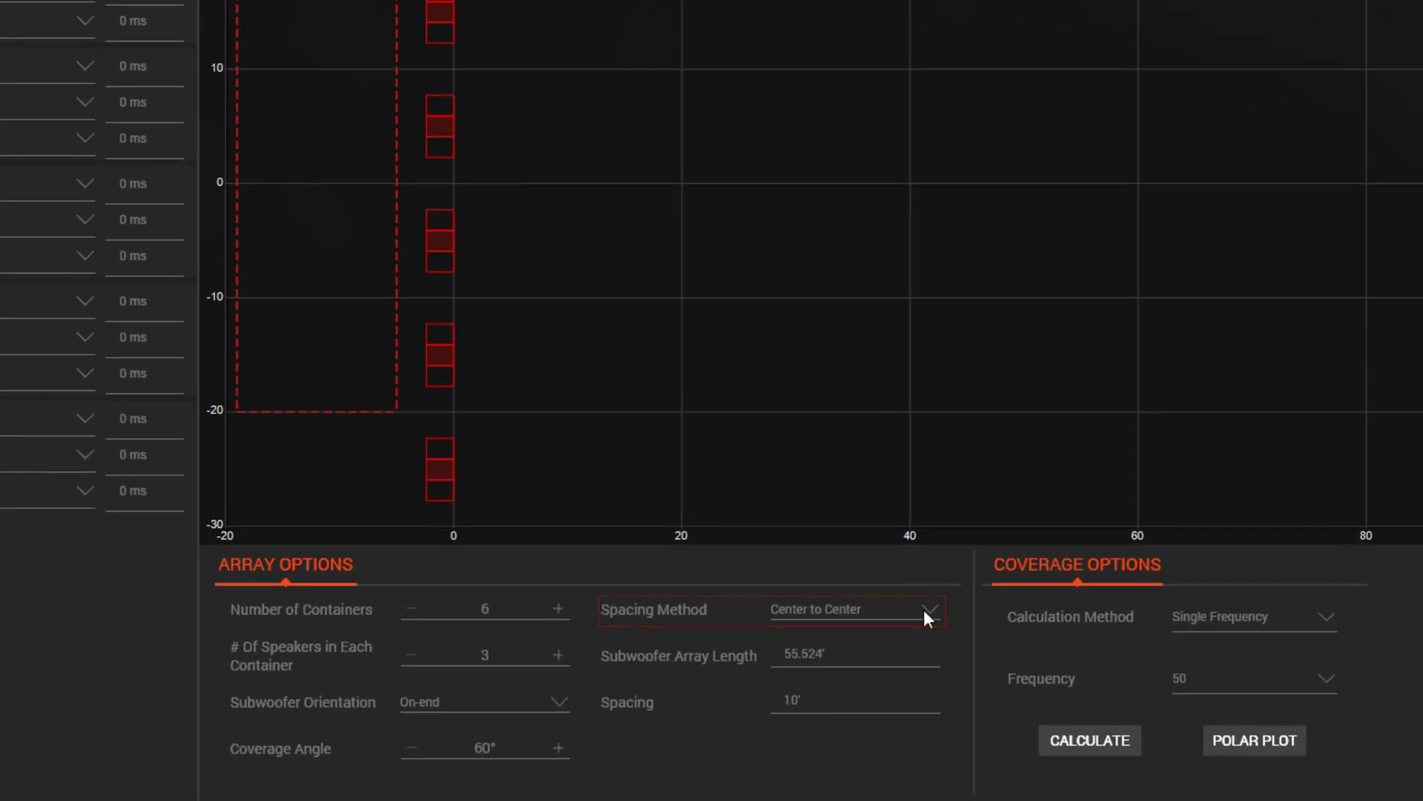
# - Set the subwoofer array's spacing method to Edge to Edge, and close the Center to Center PDF report in Adobe Acrobat
pyautogui.click(923, 609)
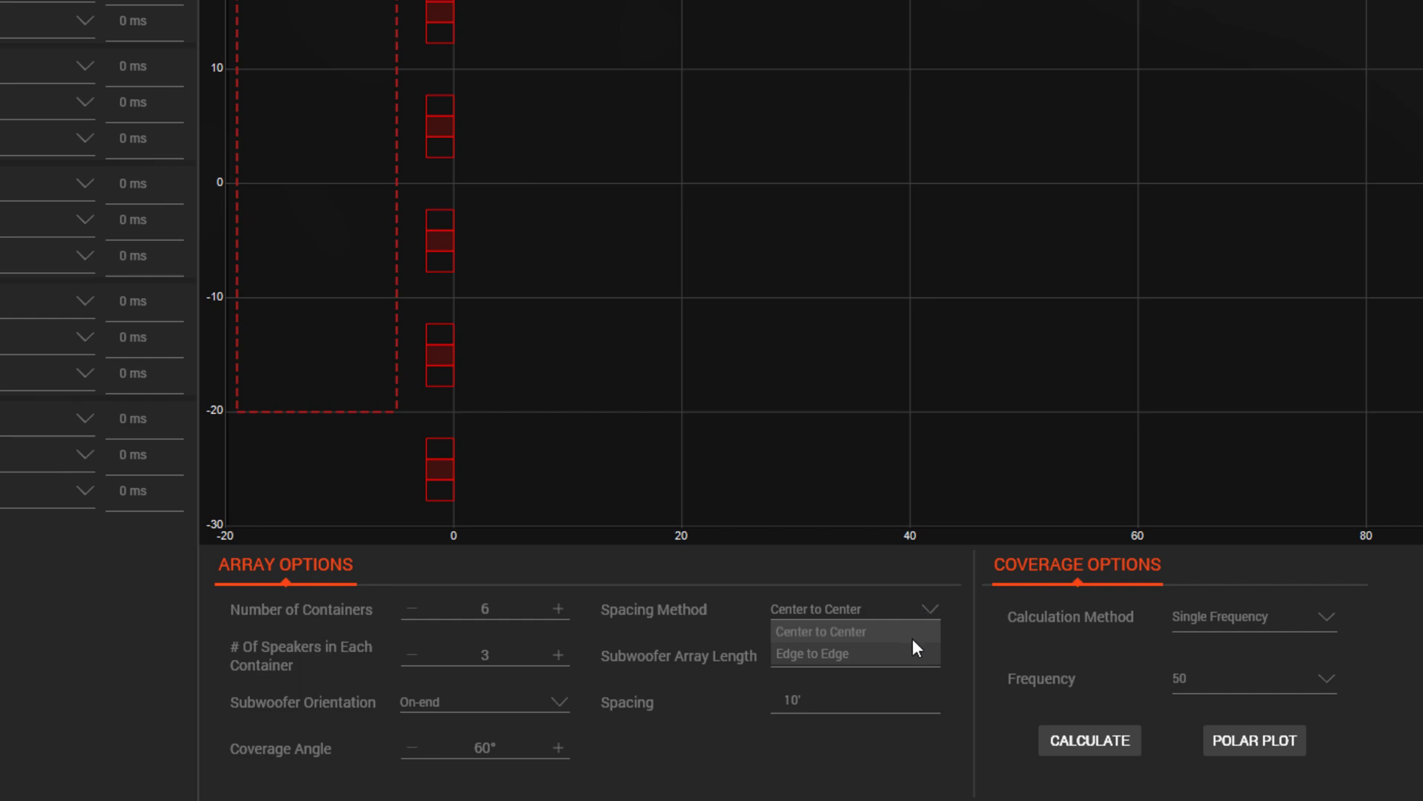
pyautogui.click(890, 653)
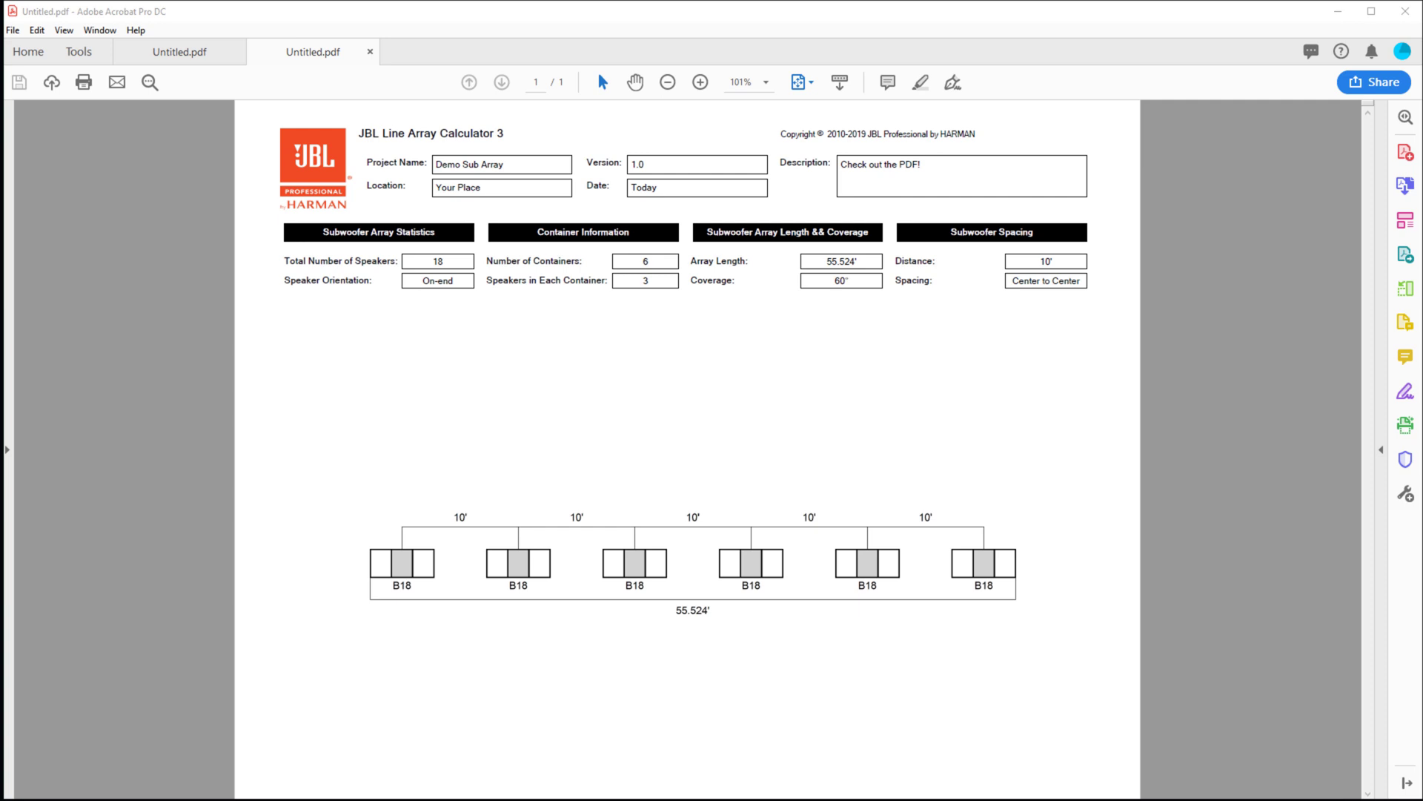
pyautogui.hotkey('ctrl', 'w')
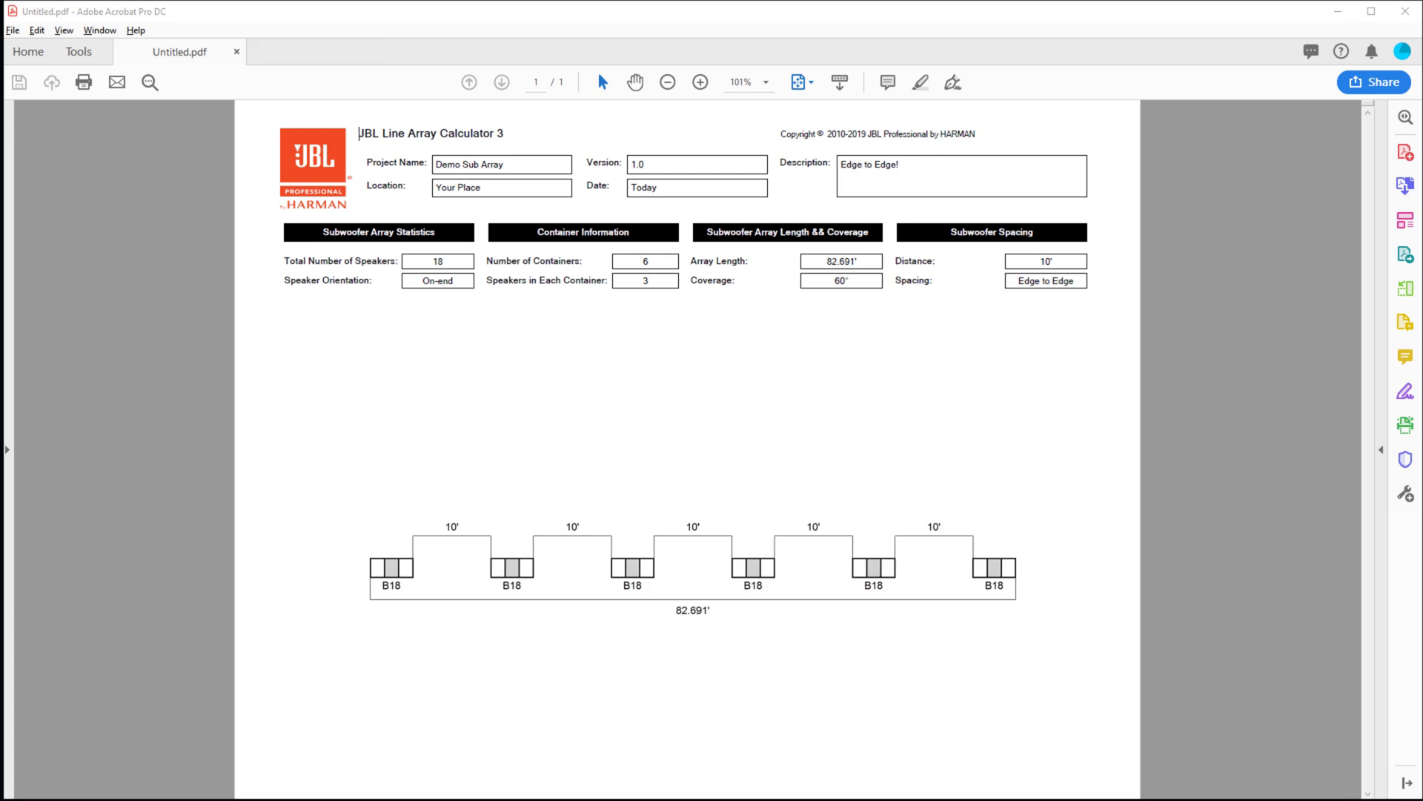